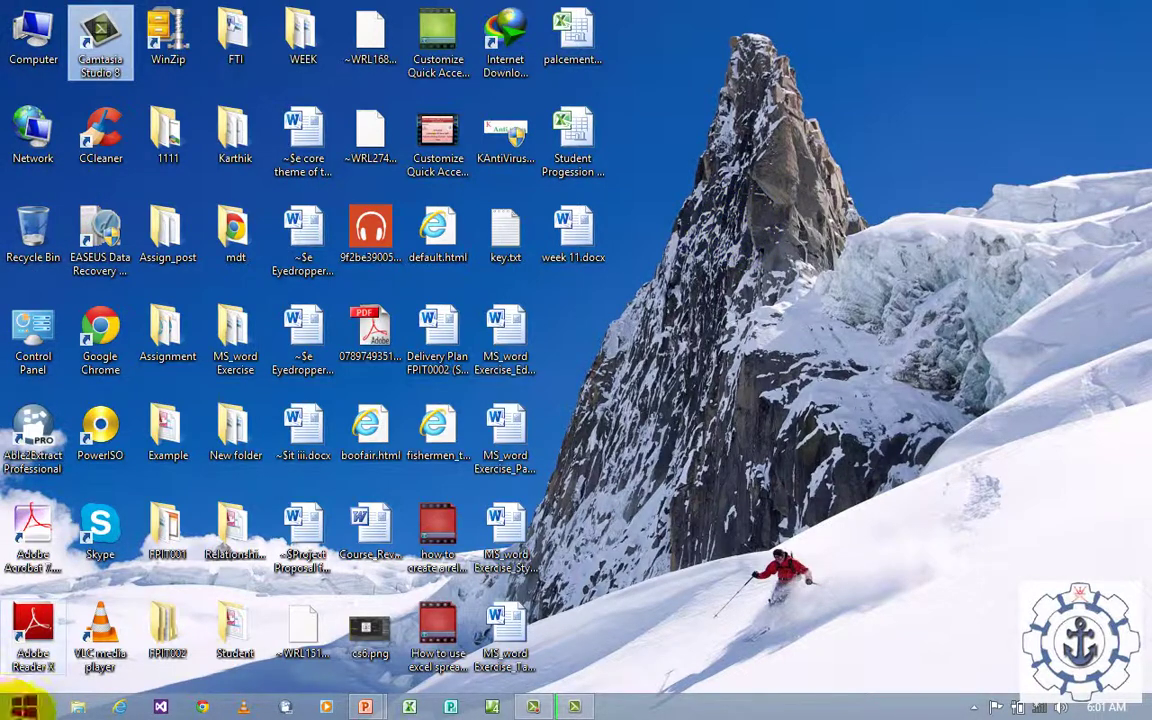
# Launch Microsoft Word 2010 from the Start menu's Microsoft Office programs
pyautogui.click(22, 707)
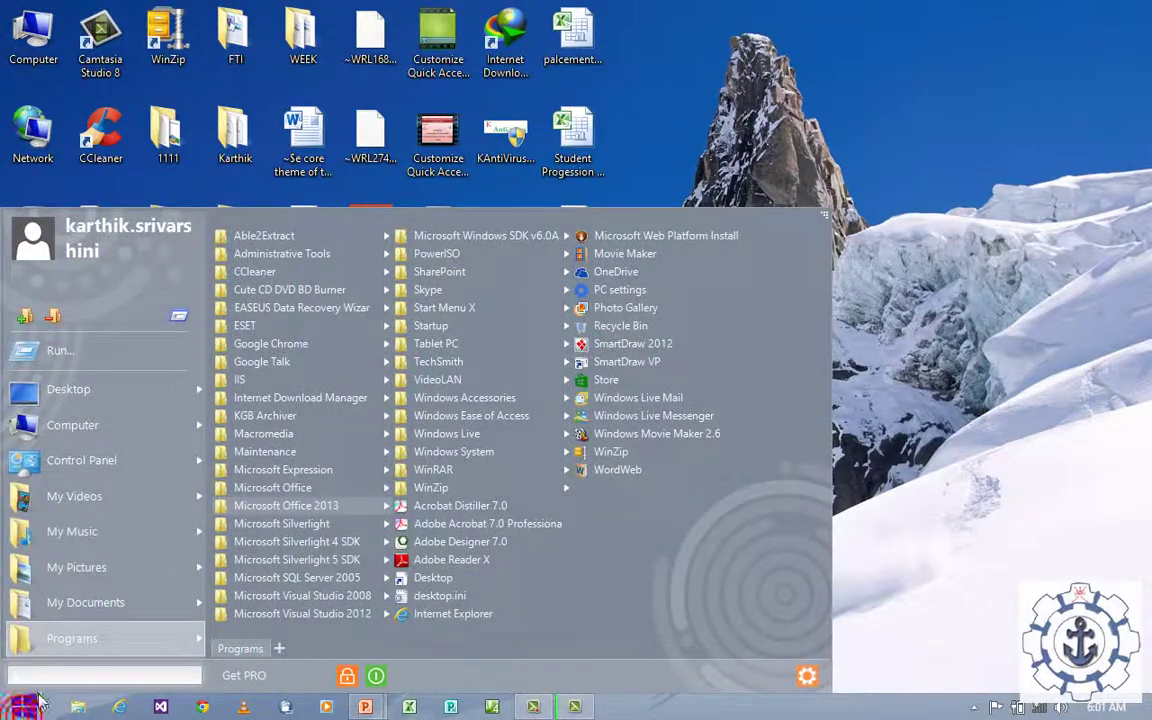
pyautogui.click(270, 488)
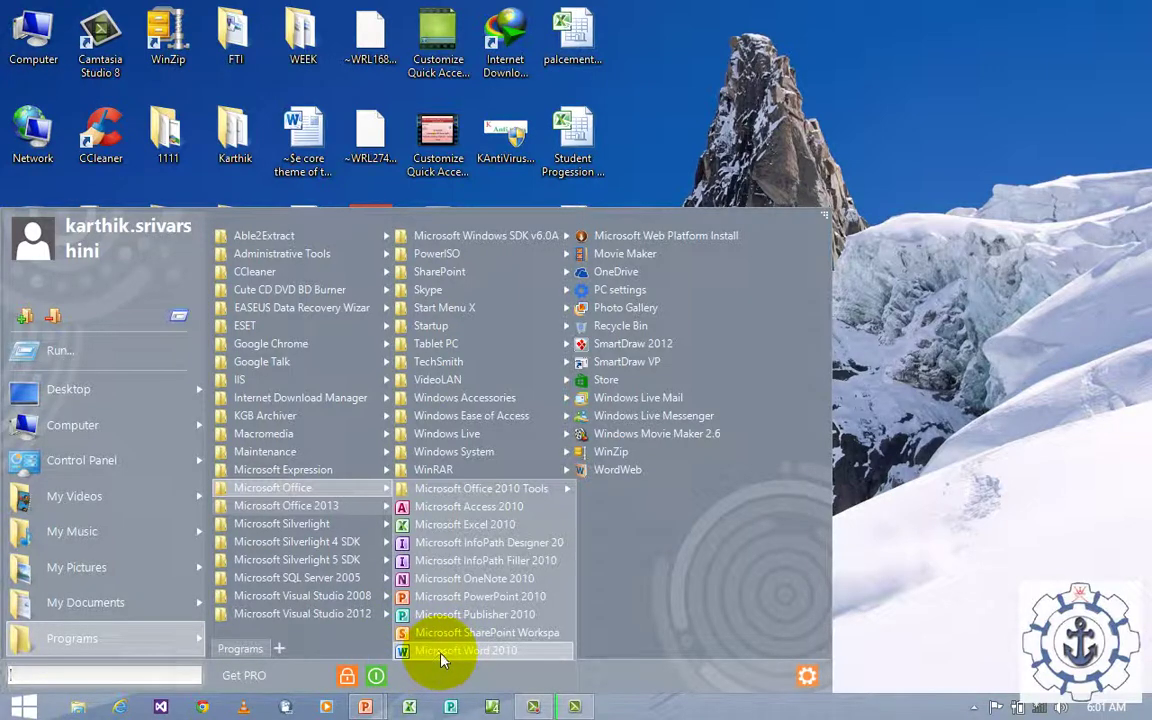
pyautogui.click(441, 658)
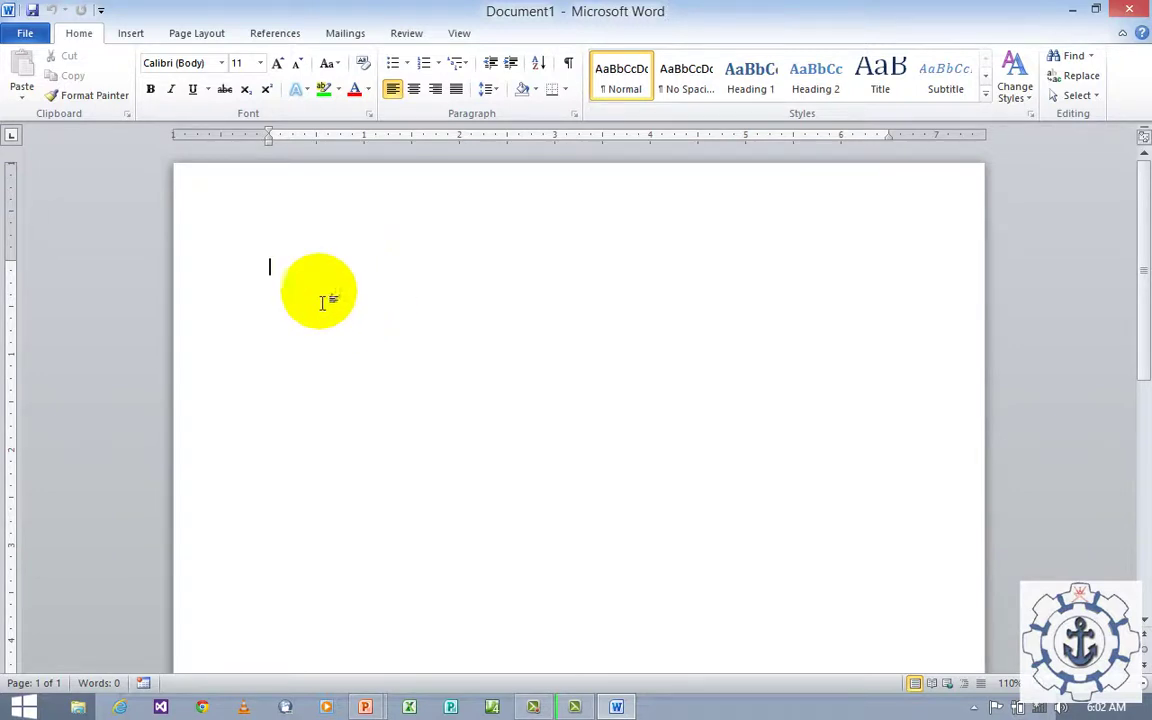
# Show the Table insertion options on the Insert ribbon
pyautogui.click(133, 38)
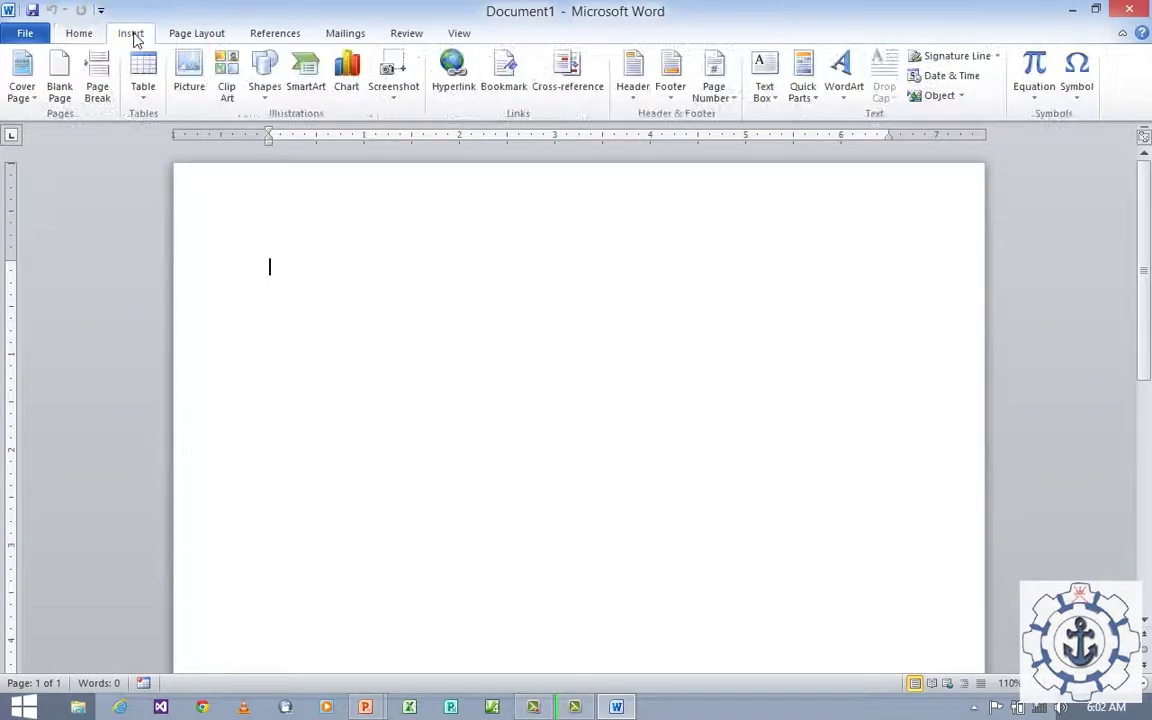
pyautogui.click(143, 90)
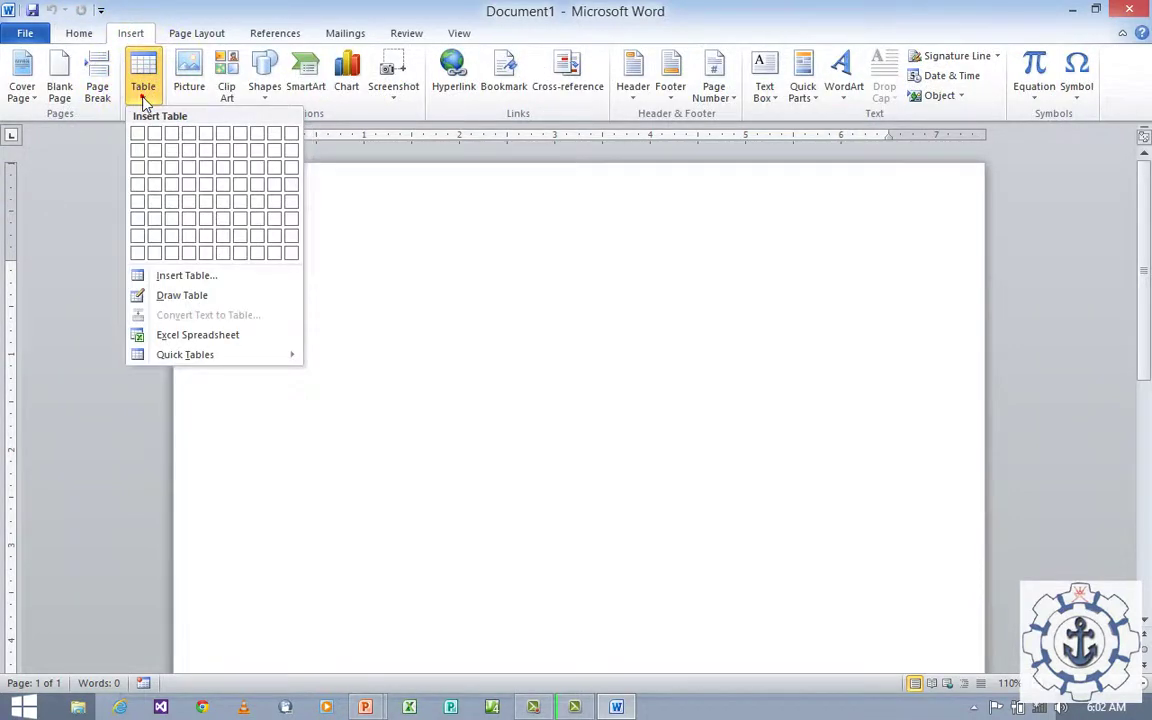
# Embed an Excel spreadsheet, merge A1:F1, and type the title 'Fishermen Training Institute - Salalah'
pyautogui.click(181, 345)
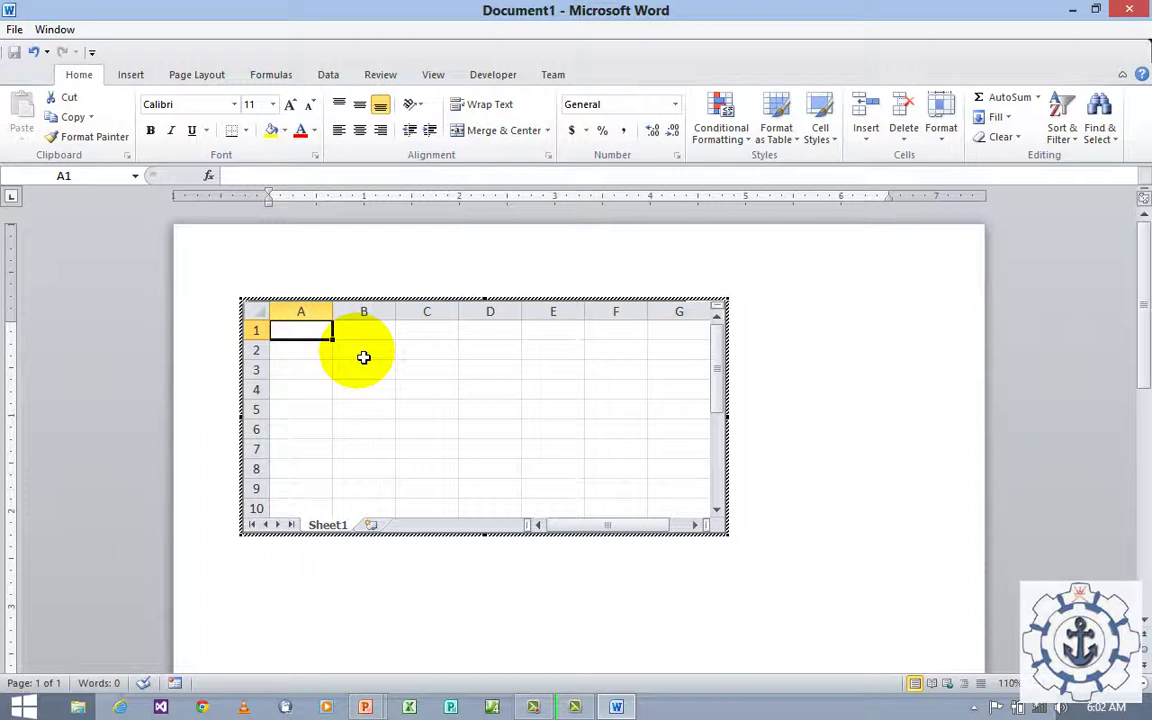
pyautogui.click(342, 333)
pyautogui.moveTo(308, 332); pyautogui.dragTo(613, 334)
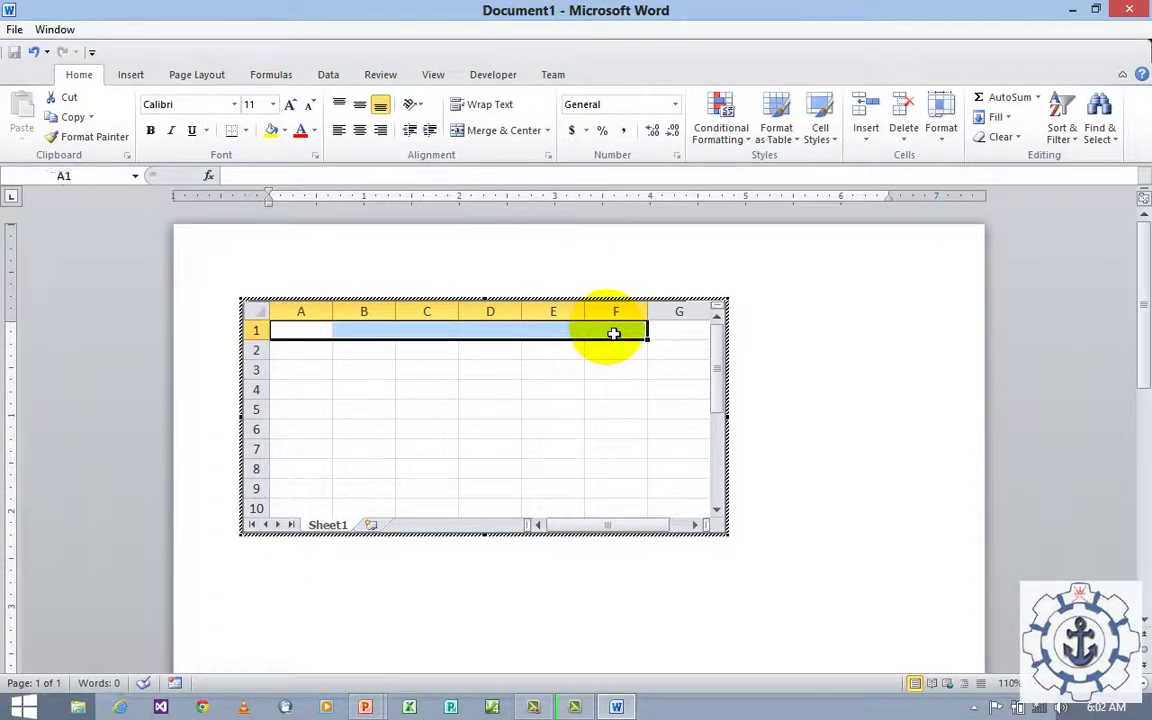
pyautogui.click(503, 131)
pyautogui.click(476, 178)
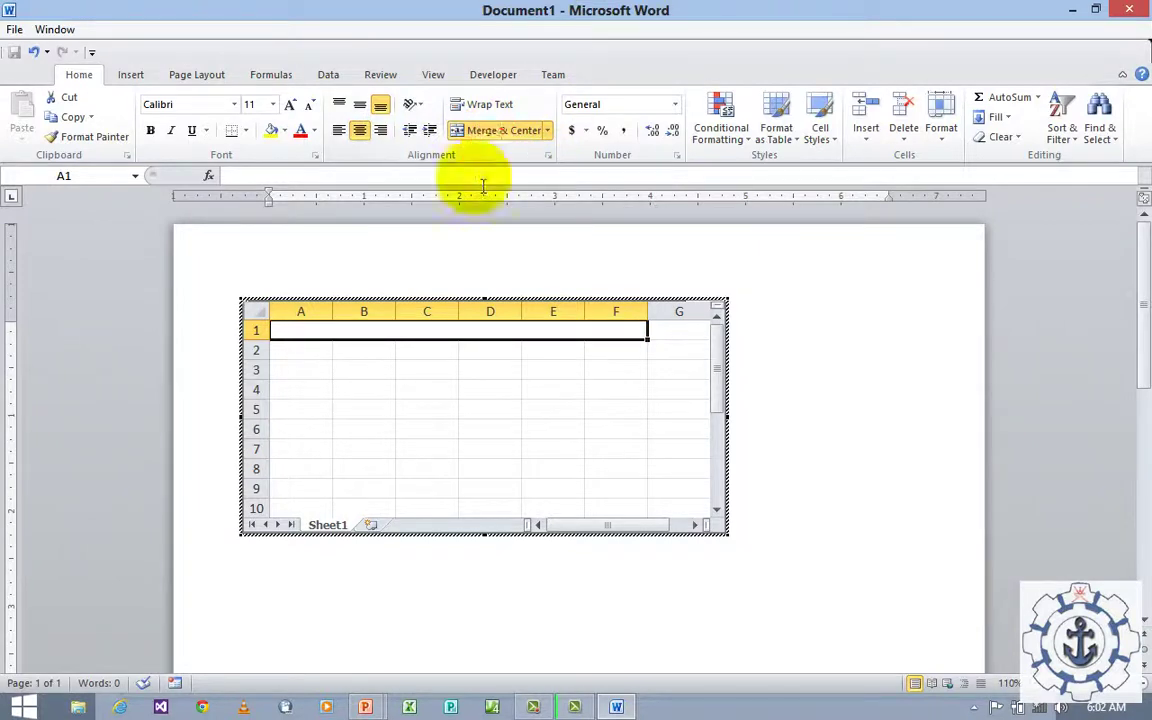
pyautogui.write('Fi')
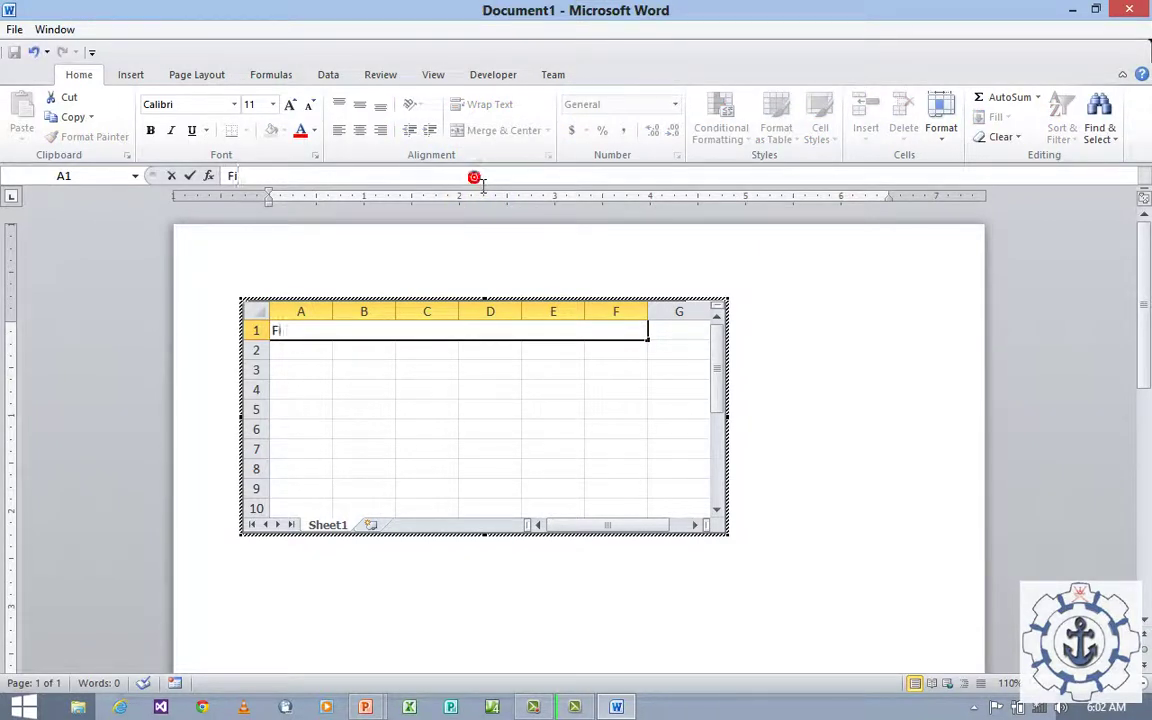
pyautogui.write('sherm')
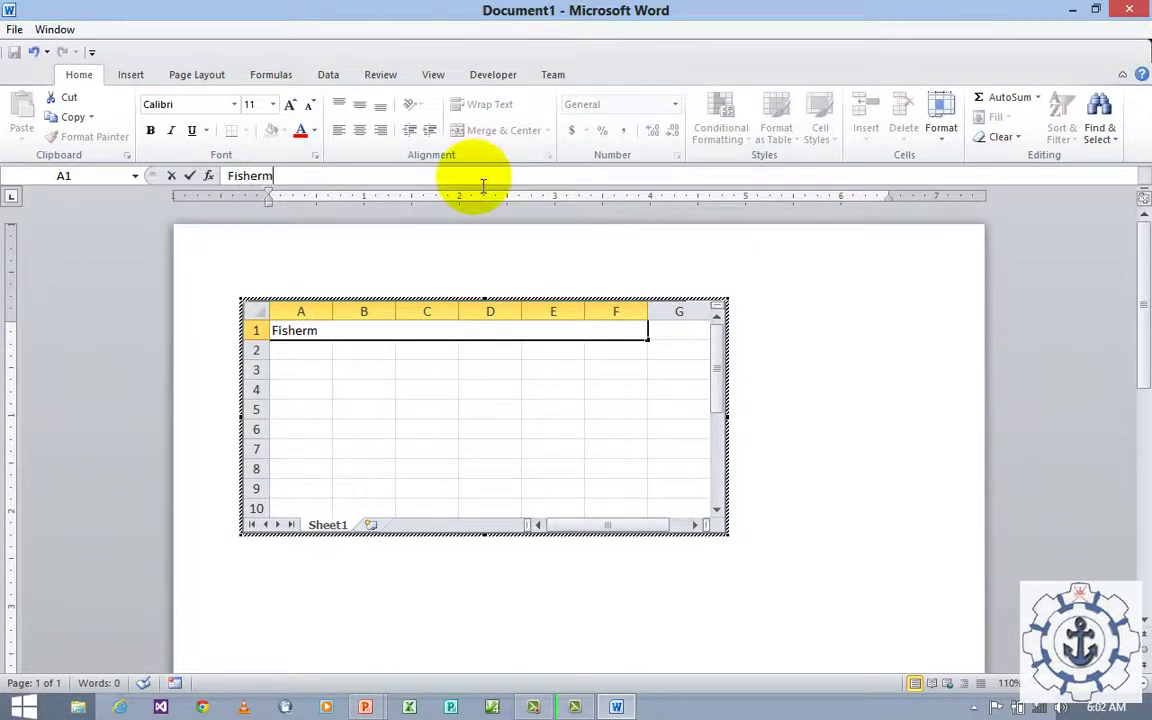
pyautogui.write('en Trai')
pyautogui.write('ning')
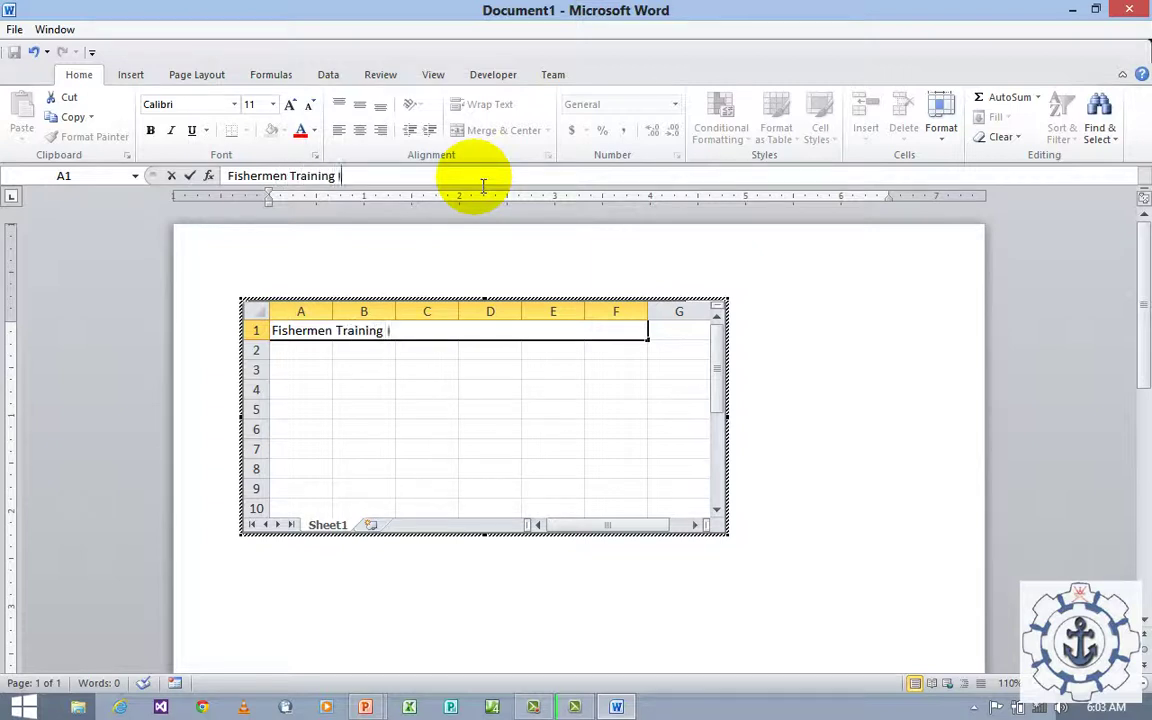
pyautogui.write('nstitute - S')
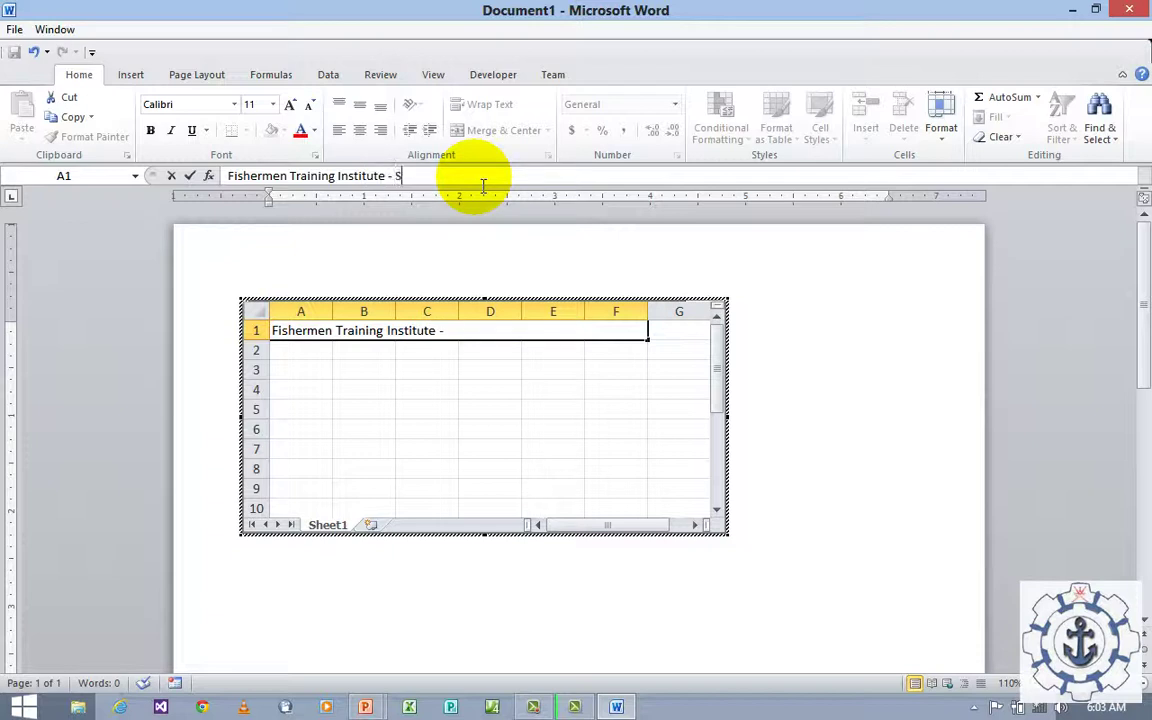
pyautogui.write('all')
pyautogui.write('lah')
# Set the merged title cell's font to Book Antiqua
pyautogui.click(478, 405)
pyautogui.click(483, 346)
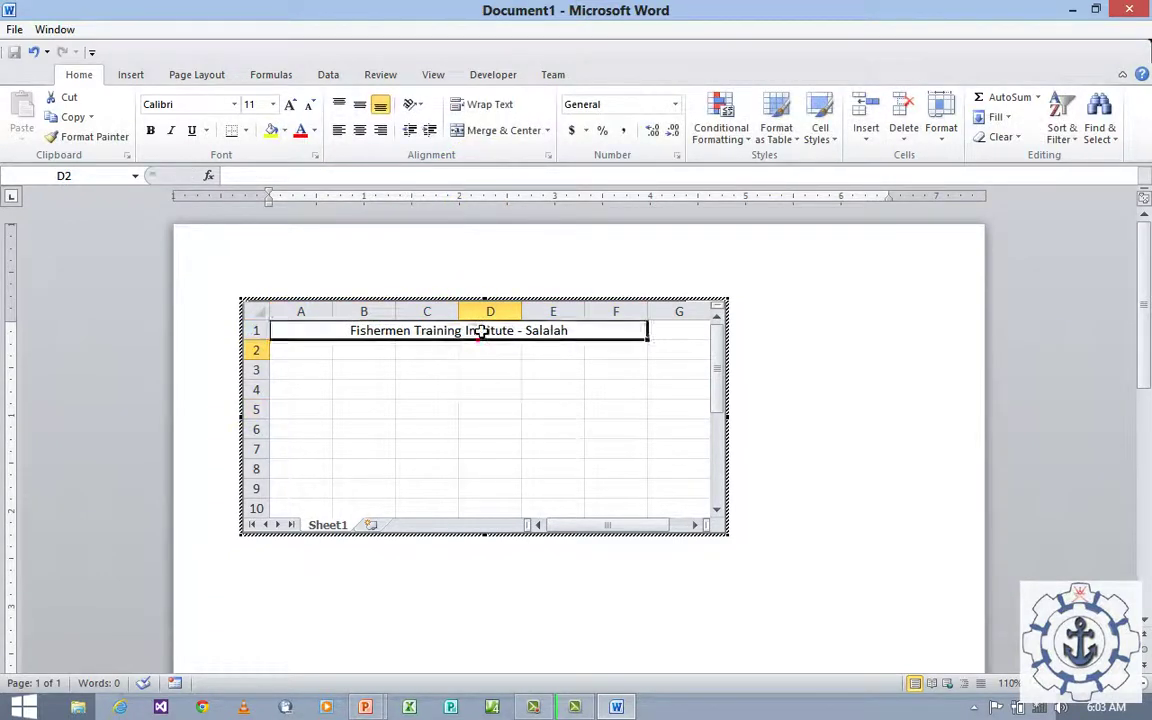
pyautogui.click(481, 333)
pyautogui.click(188, 104)
pyautogui.write('Book Antiqua')
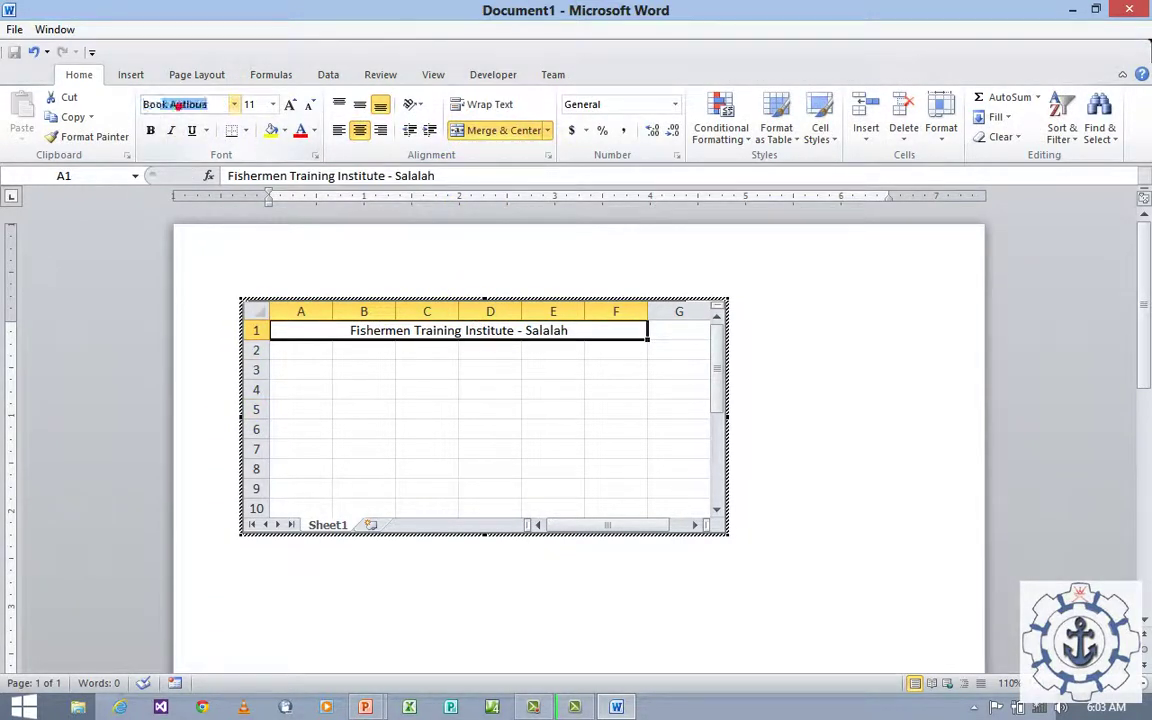
pyautogui.press('Return')
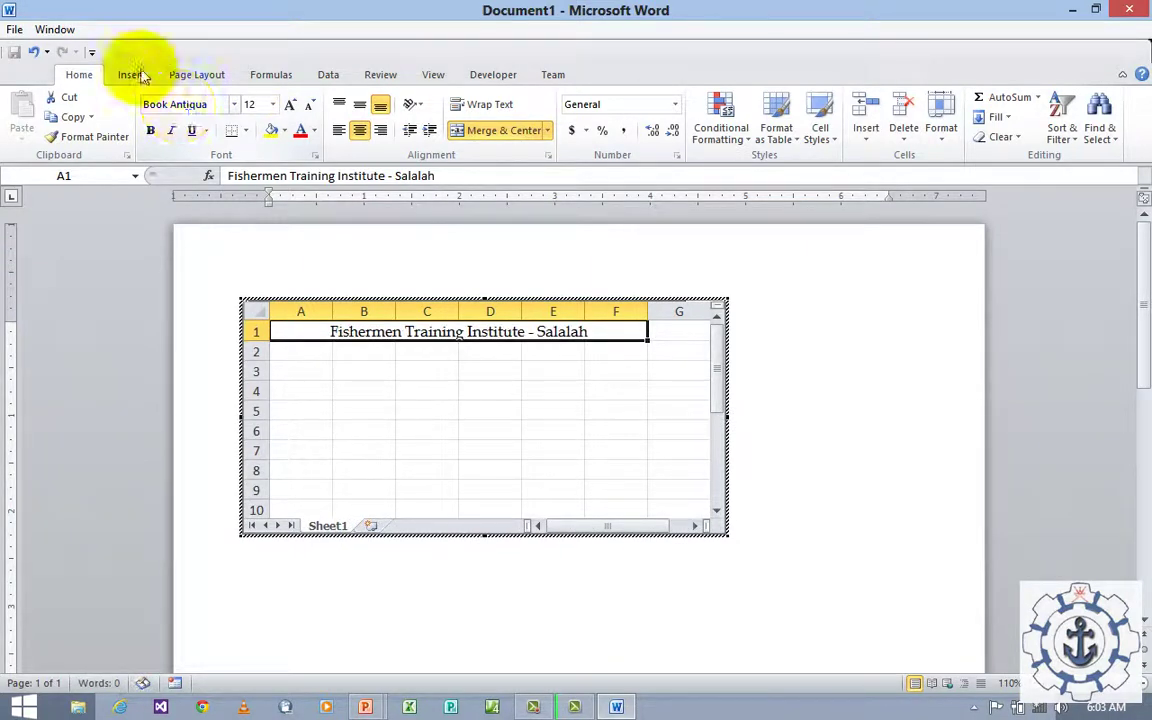
# Unmerge the title and re-merge and centre it across A1 to G1
pyautogui.click(300, 410)
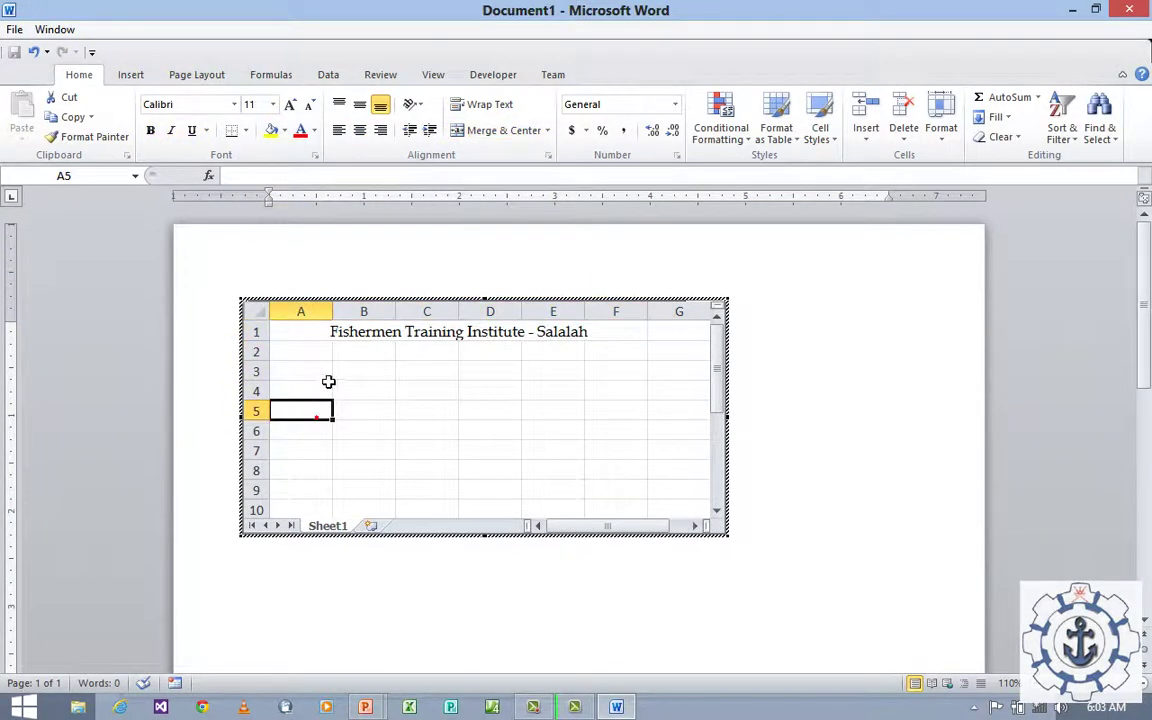
pyautogui.click(615, 338)
pyautogui.moveTo(670, 332); pyautogui.dragTo(537, 330)
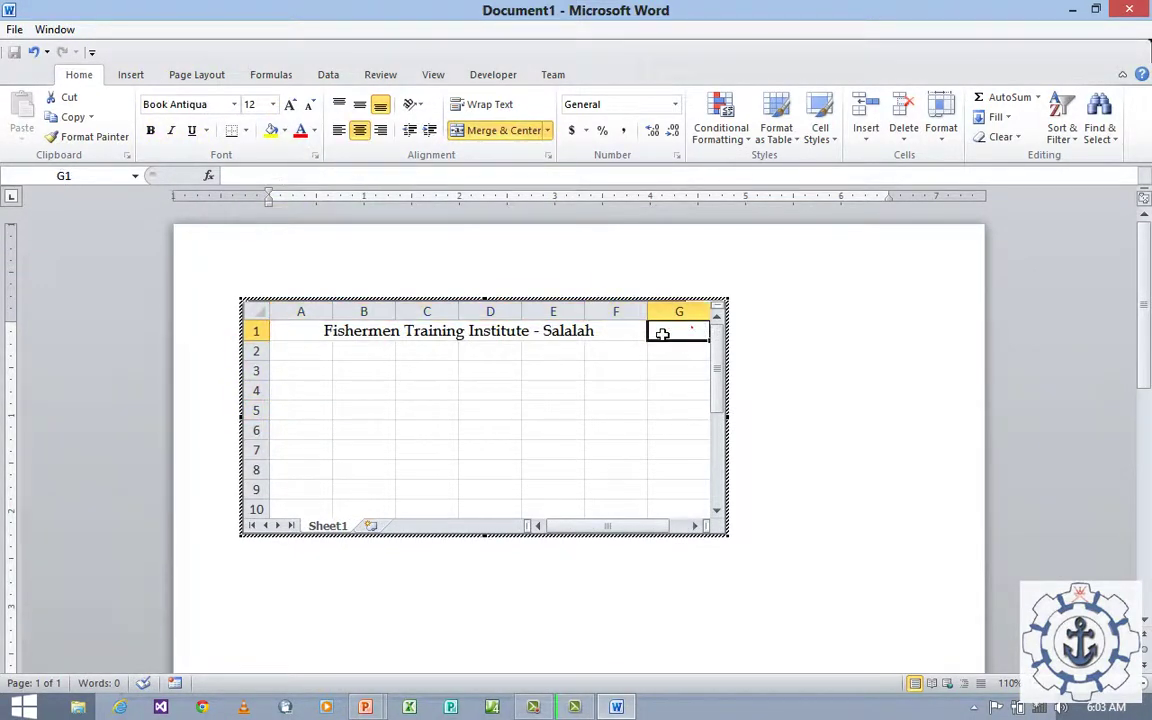
pyautogui.click(497, 131)
pyautogui.click(475, 368)
pyautogui.click(340, 331)
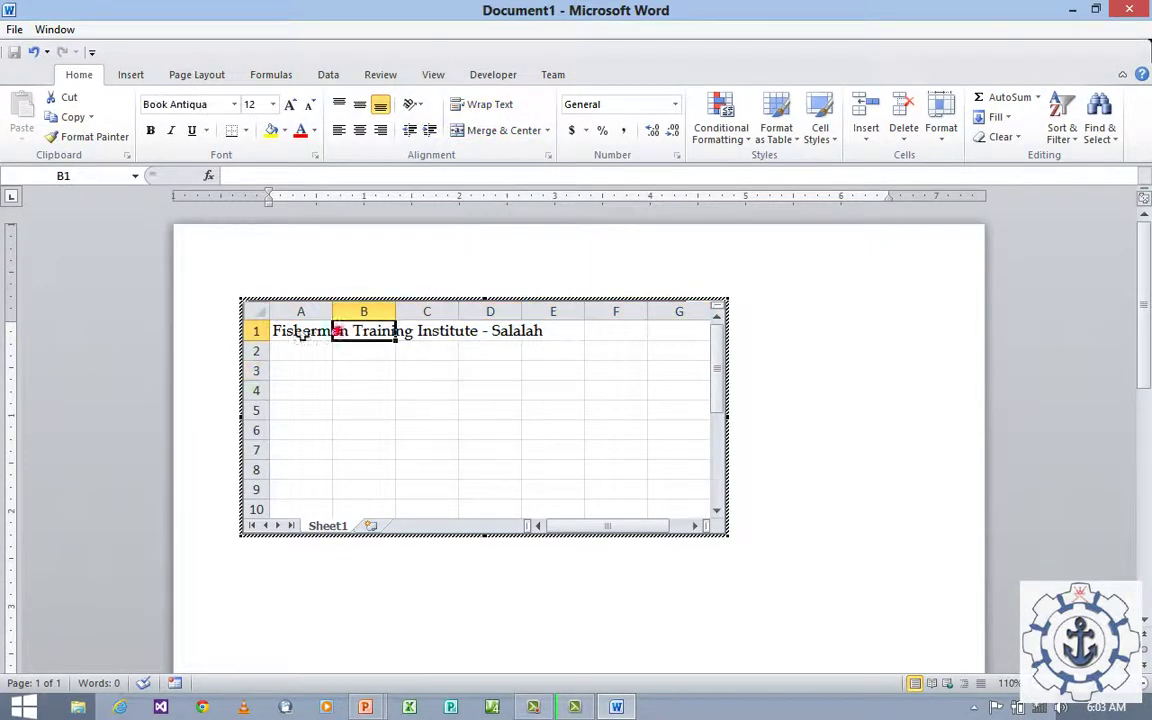
pyautogui.moveTo(300, 333); pyautogui.dragTo(674, 337)
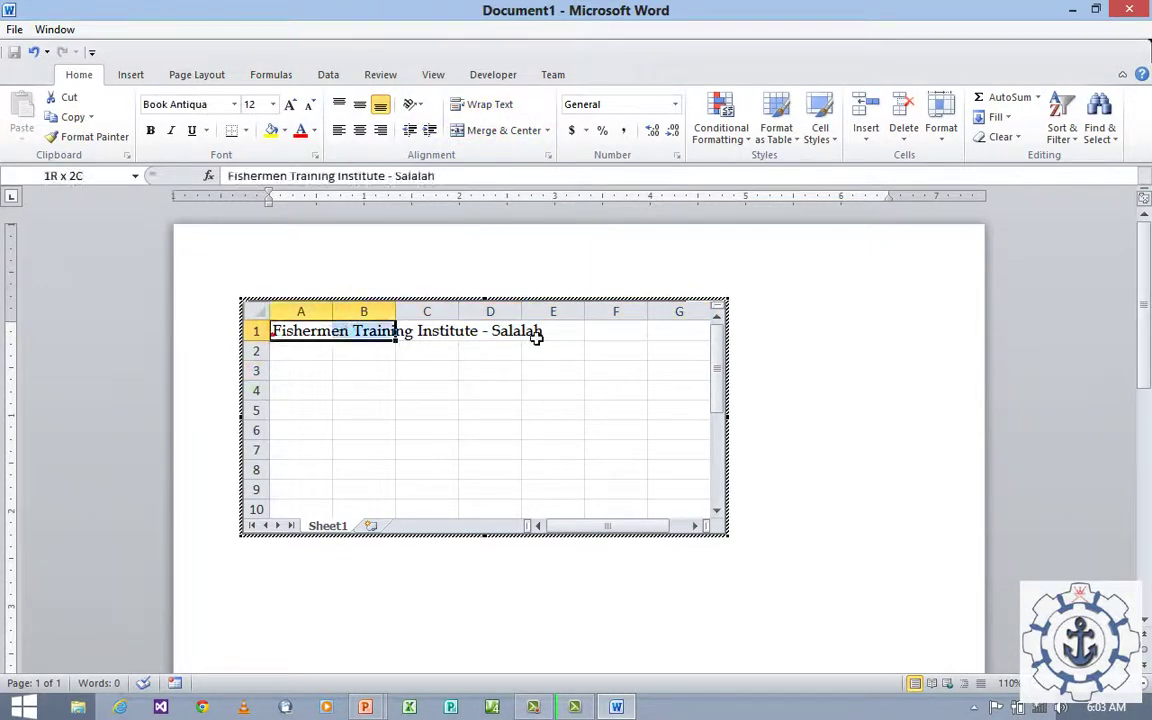
pyautogui.click(507, 131)
pyautogui.click(313, 353)
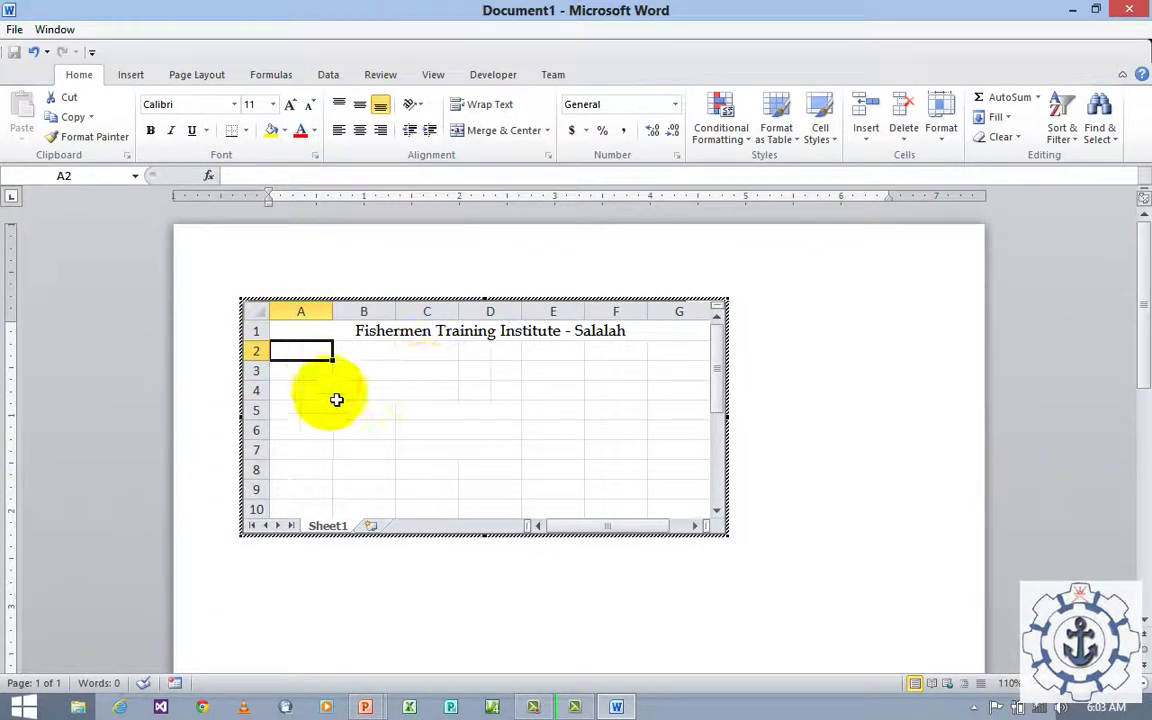
# Enter row 2 headings S.No, A Value, B Value, A+B, A-B, A*B, A/B
pyautogui.write('S.')
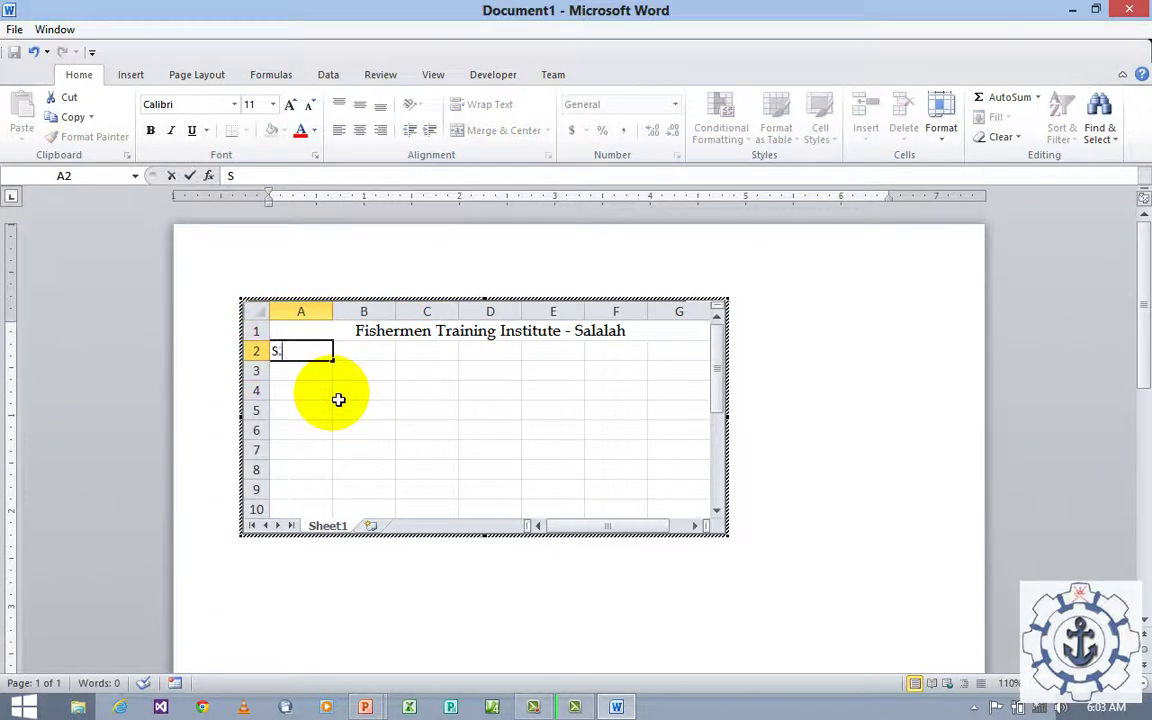
pyautogui.write('N')
pyautogui.write('o')
pyautogui.press('Tab')
pyautogui.write('A')
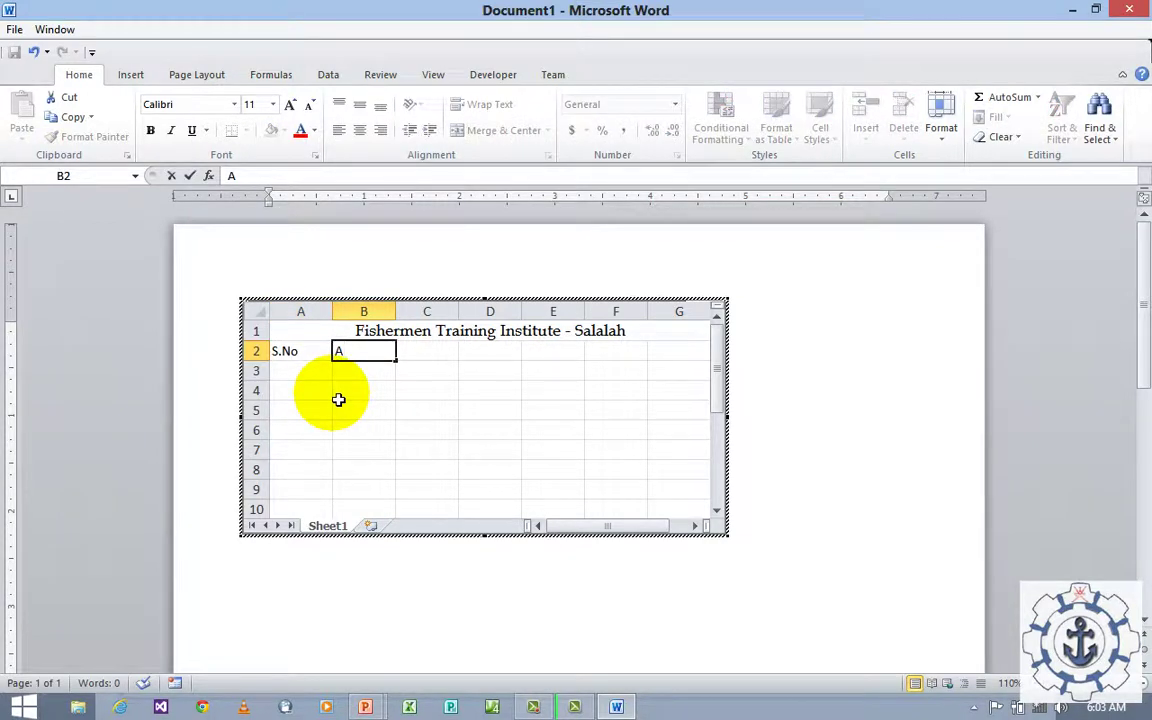
pyautogui.write(' Value')
pyautogui.press('Tab')
pyautogui.write('B')
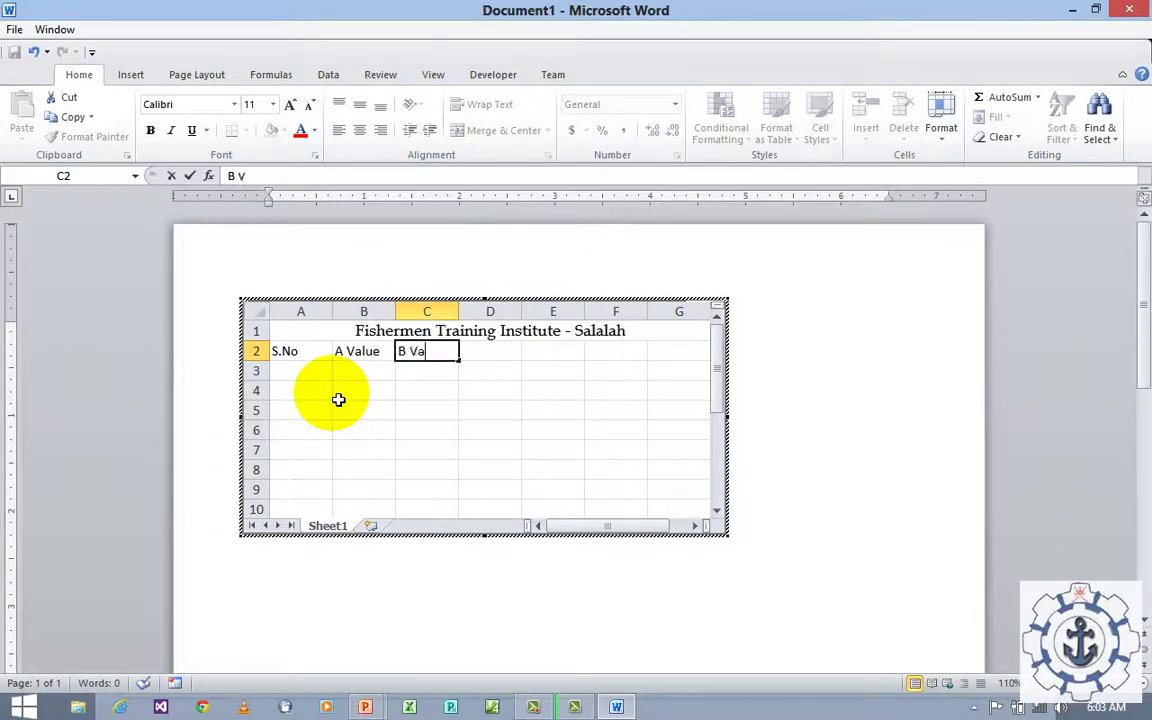
pyautogui.write('e')
pyautogui.press('Tab')
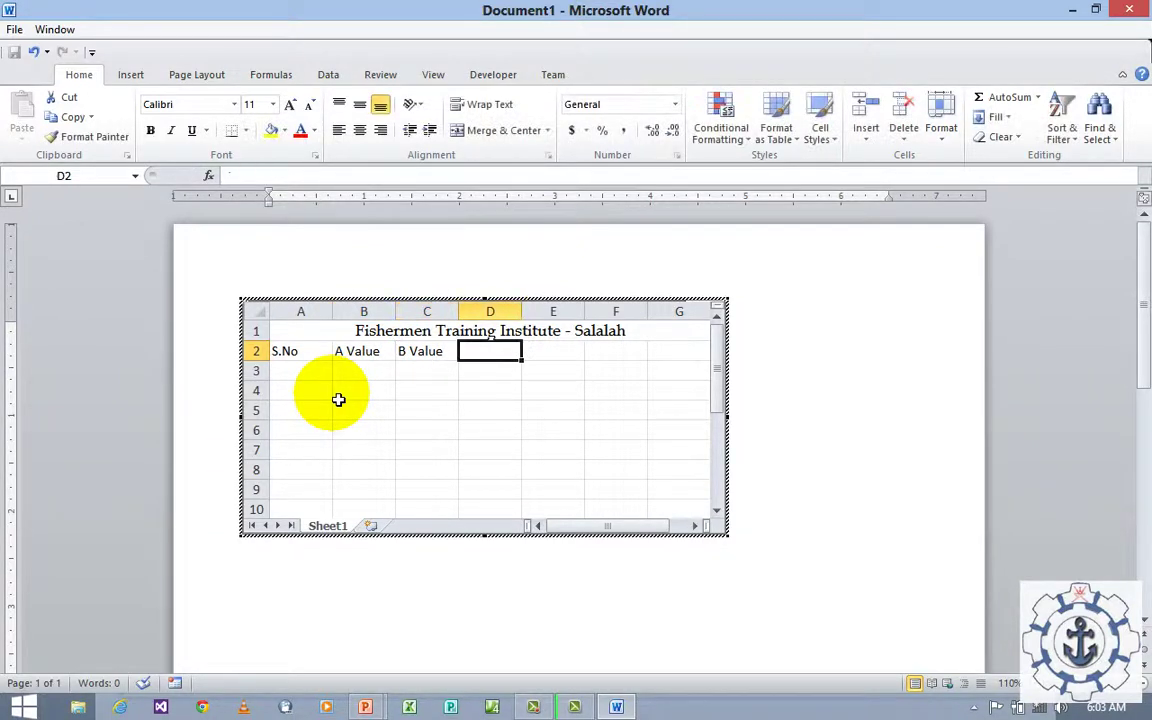
pyautogui.write('A')
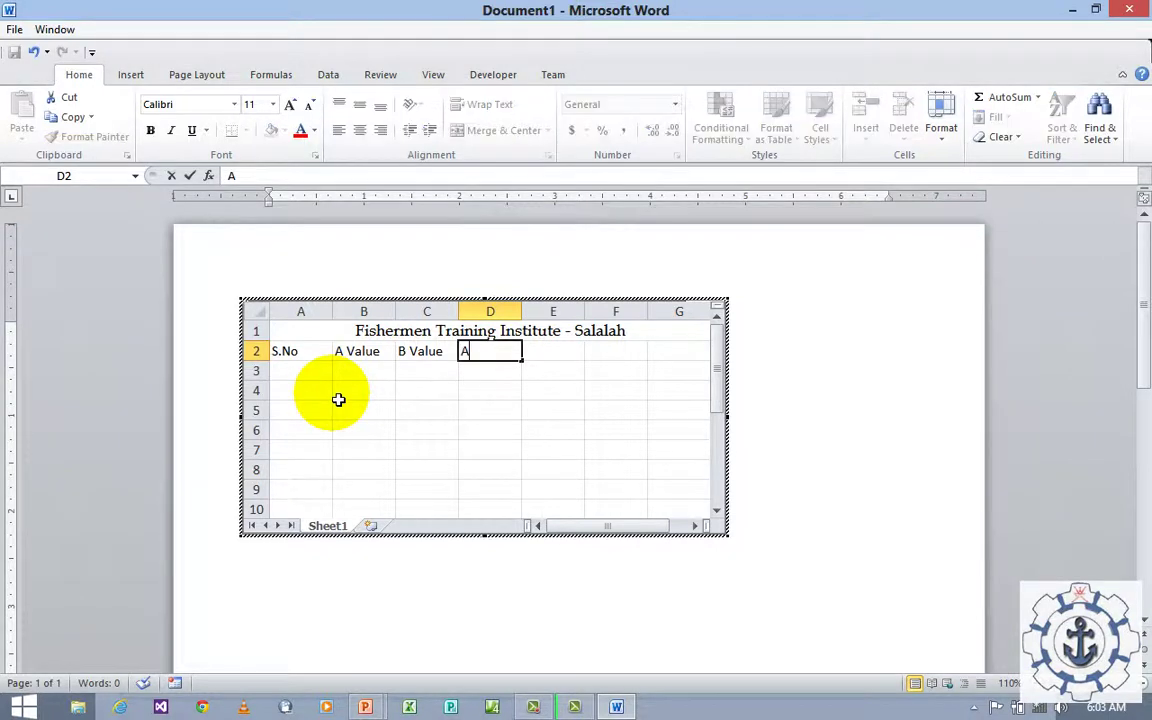
pyautogui.write('+B')
pyautogui.press('Tab')
pyautogui.write('A-')
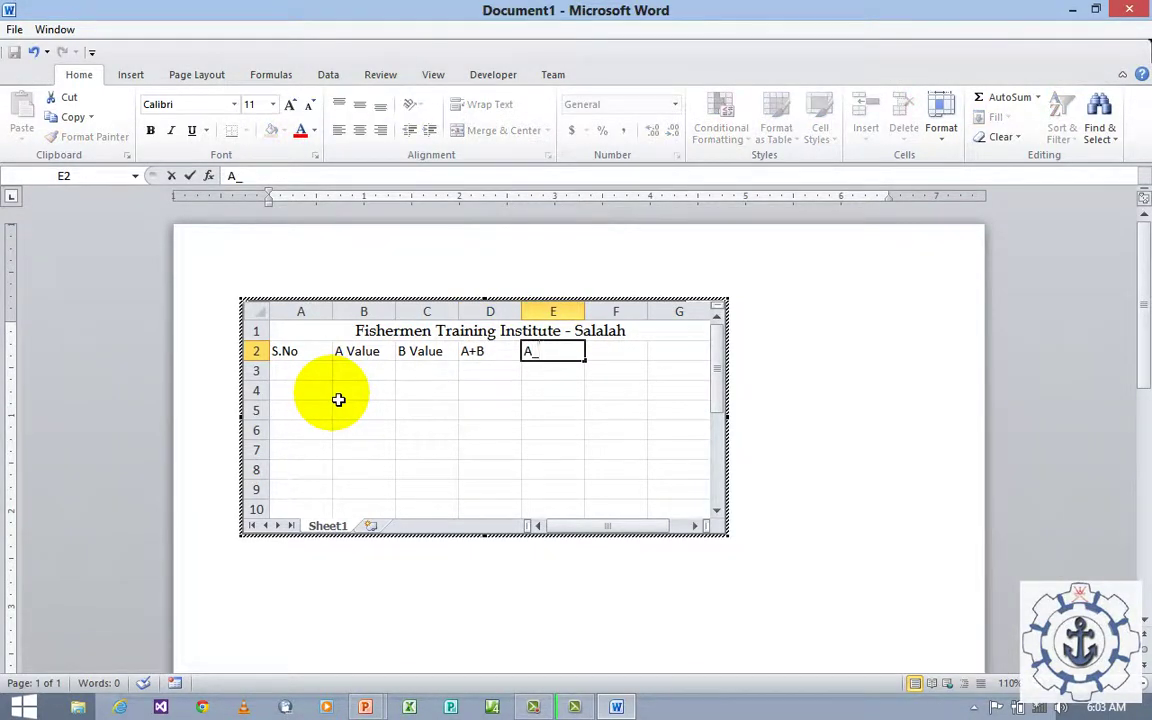
pyautogui.write('B')
pyautogui.press('Tab')
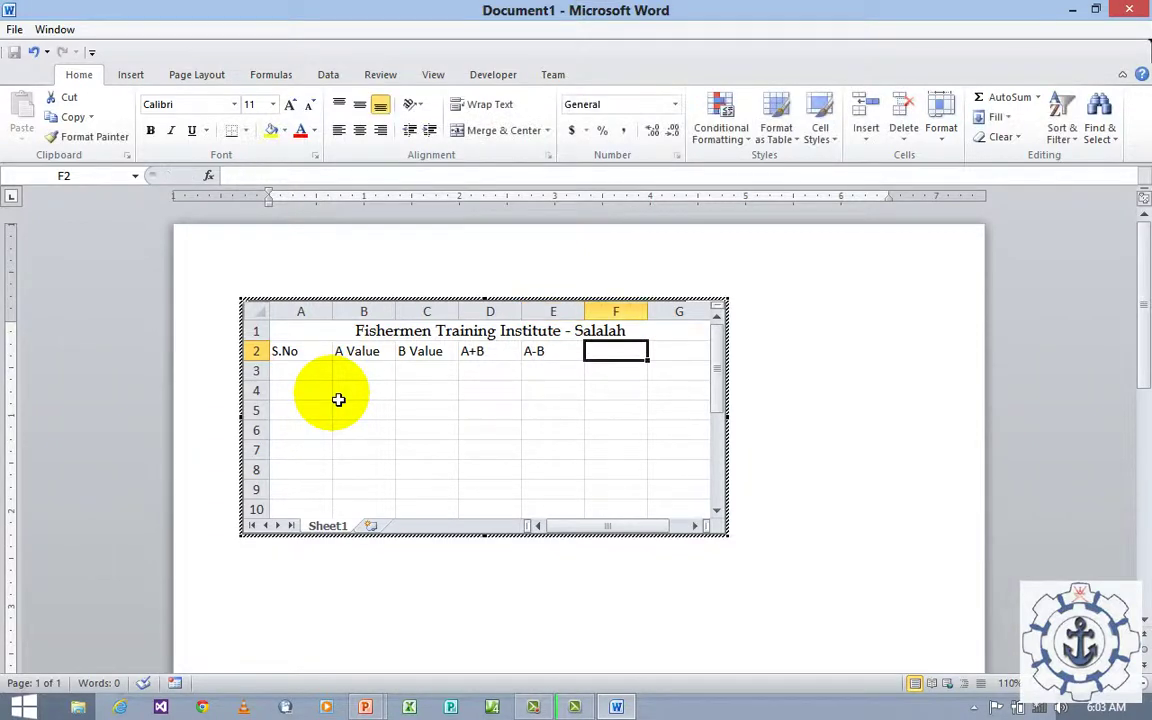
pyautogui.write('A*B')
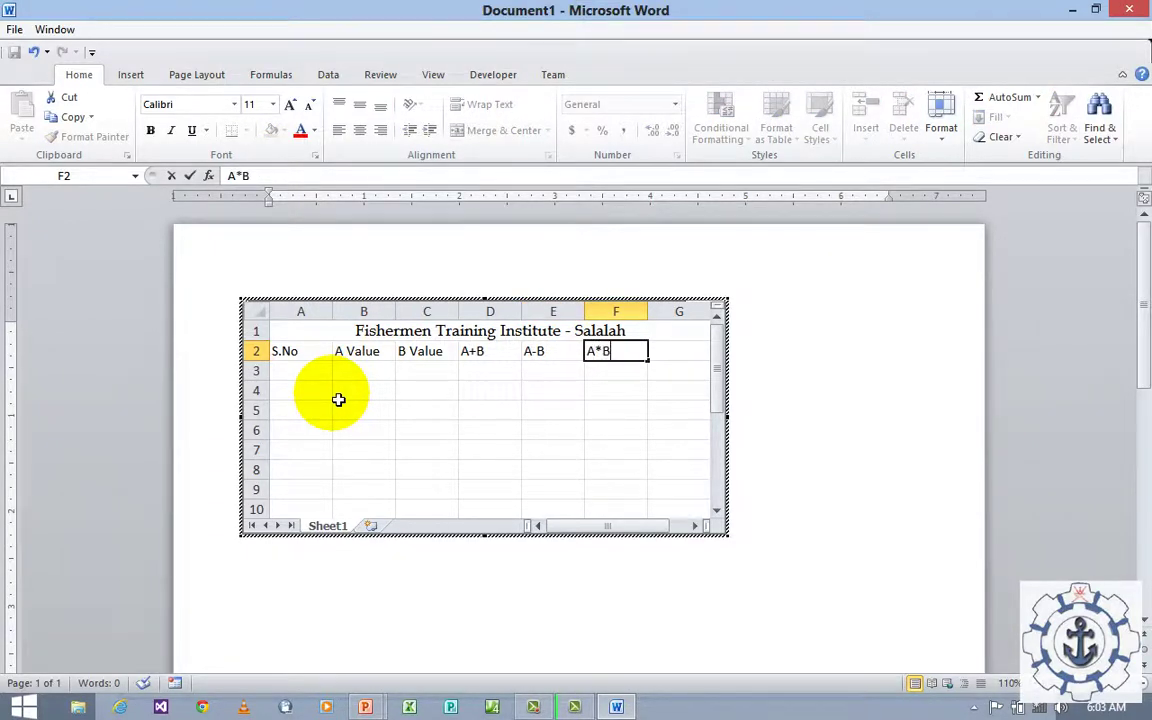
pyautogui.press('Tab')
pyautogui.write('A')
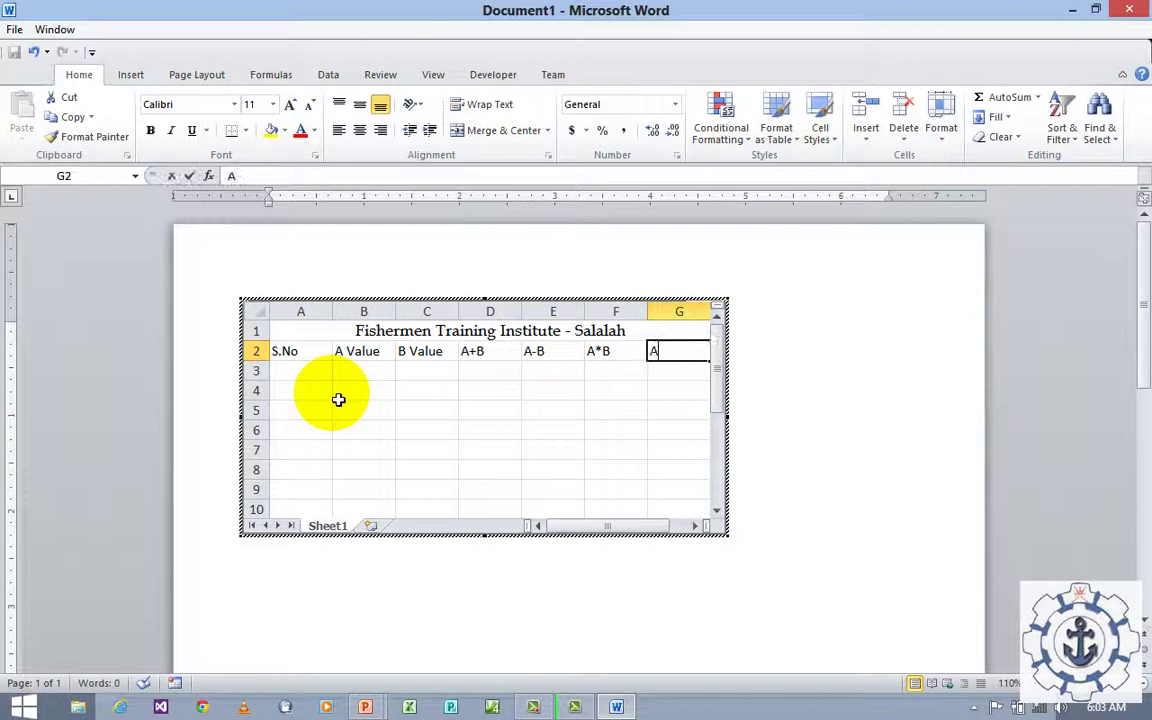
pyautogui.write('/B')
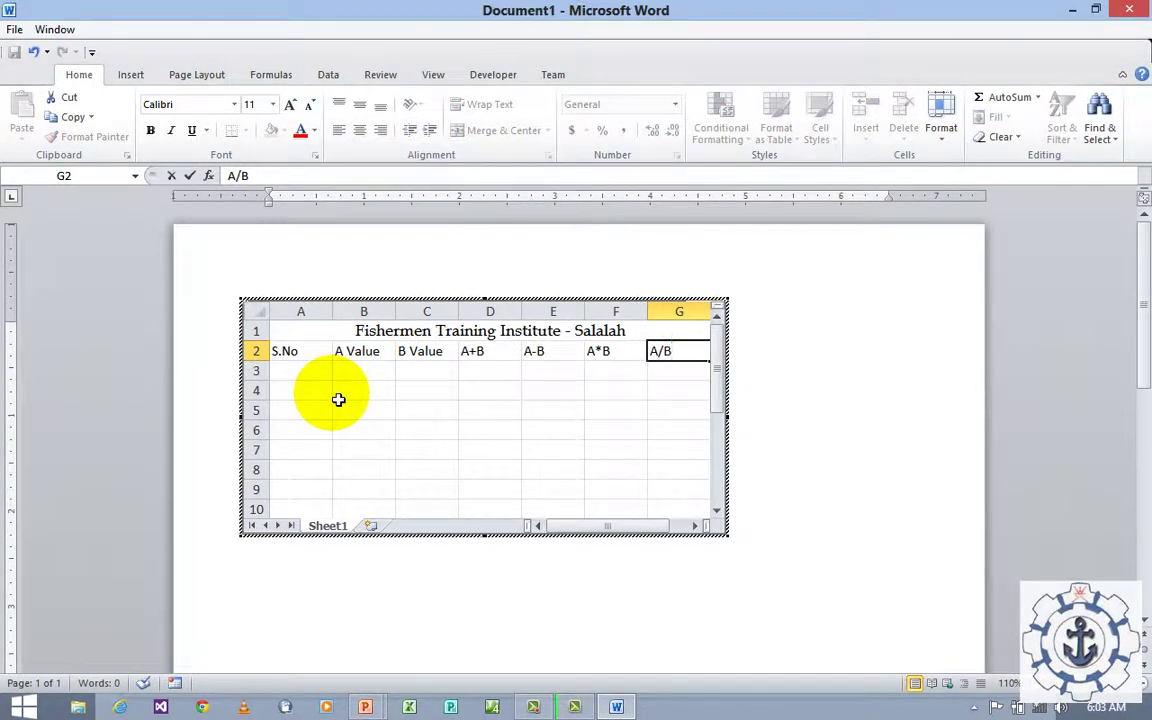
pyautogui.click(345, 410)
# Set the table's heading and data rows to Book Antiqua
pyautogui.moveTo(309, 355)
pyautogui.mouseDown()
pyautogui.moveTo(676, 448)
pyautogui.moveTo(684, 488)
pyautogui.mouseUp()
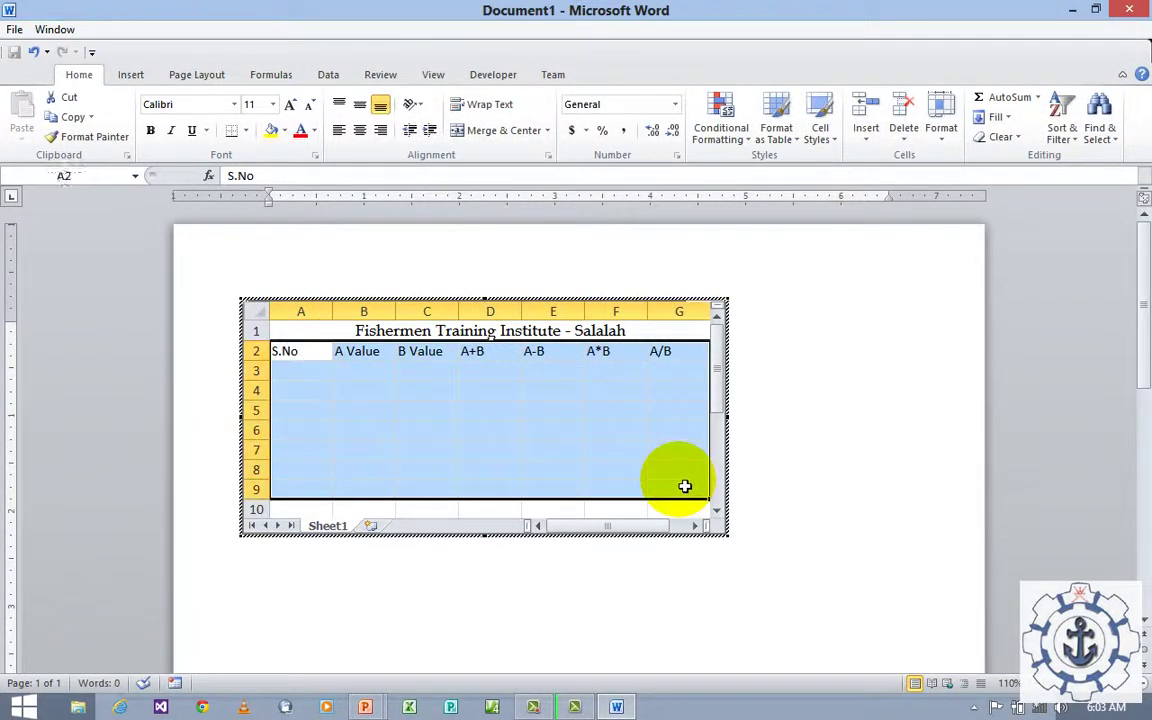
pyautogui.click(178, 104)
pyautogui.write('Bo')
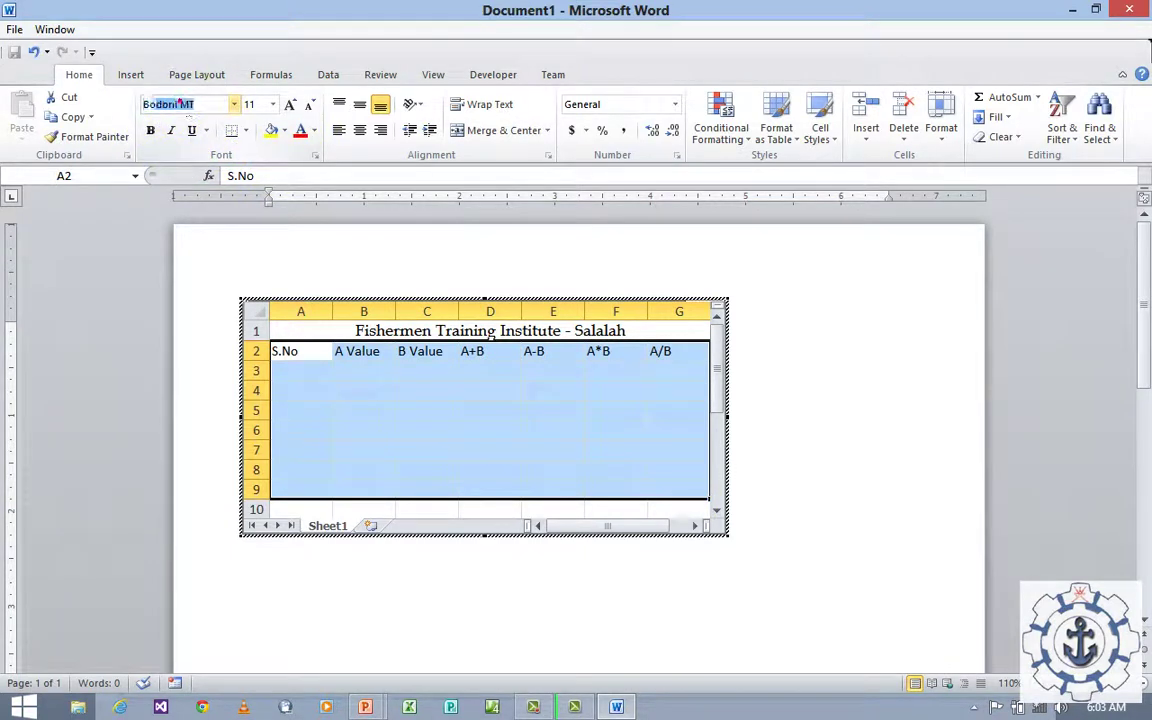
pyautogui.write('ok')
pyautogui.press('Tab')
# Set the selected table text to 12 point
pyautogui.write('12')
pyautogui.press('Return')
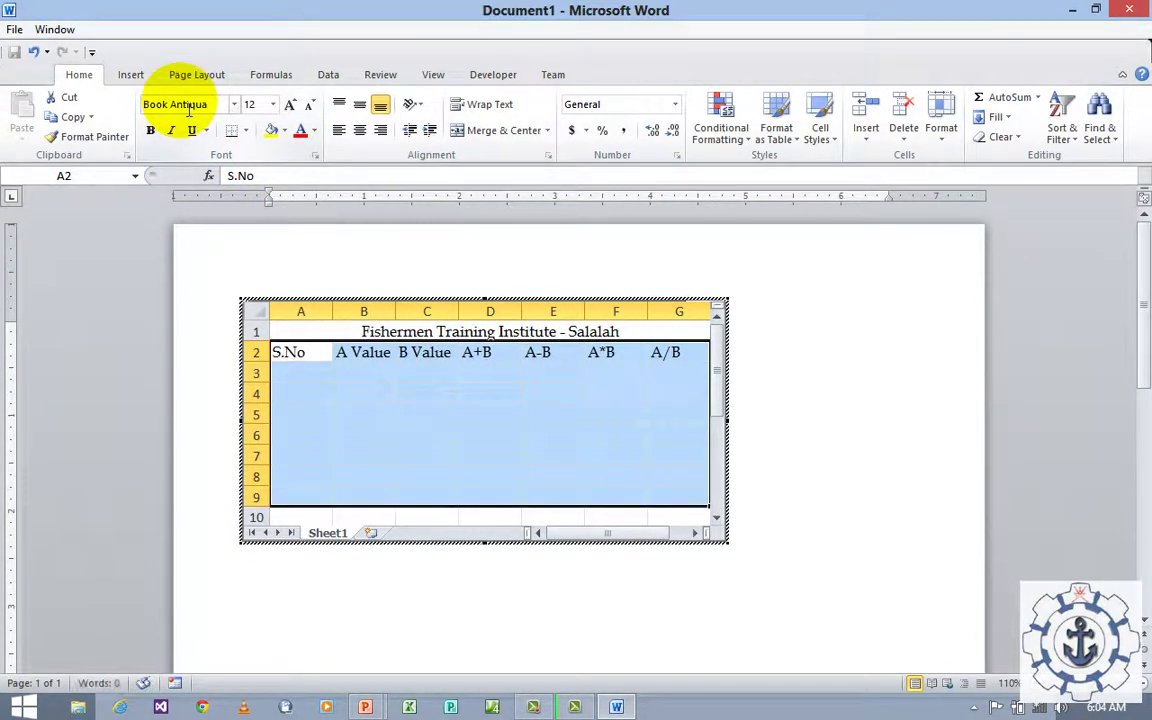
pyautogui.click(645, 453)
# Fill S.No with 1 to 8 in A3:A10 and narrow column A
pyautogui.click(302, 375)
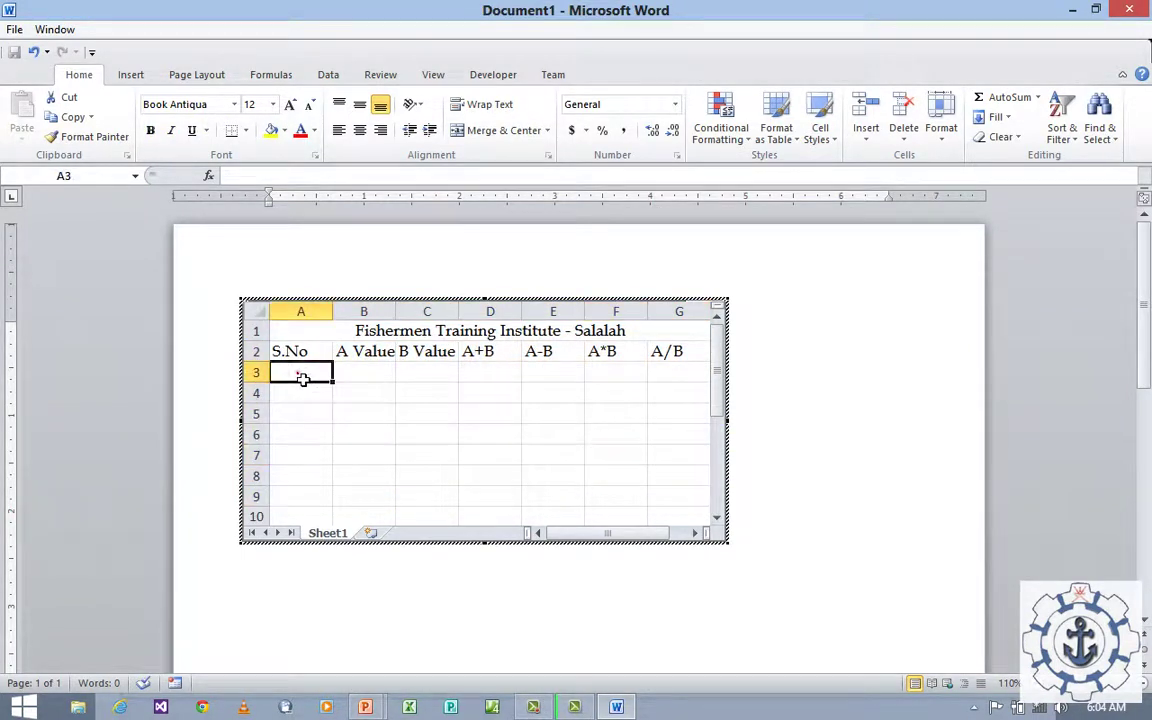
pyautogui.write('1')
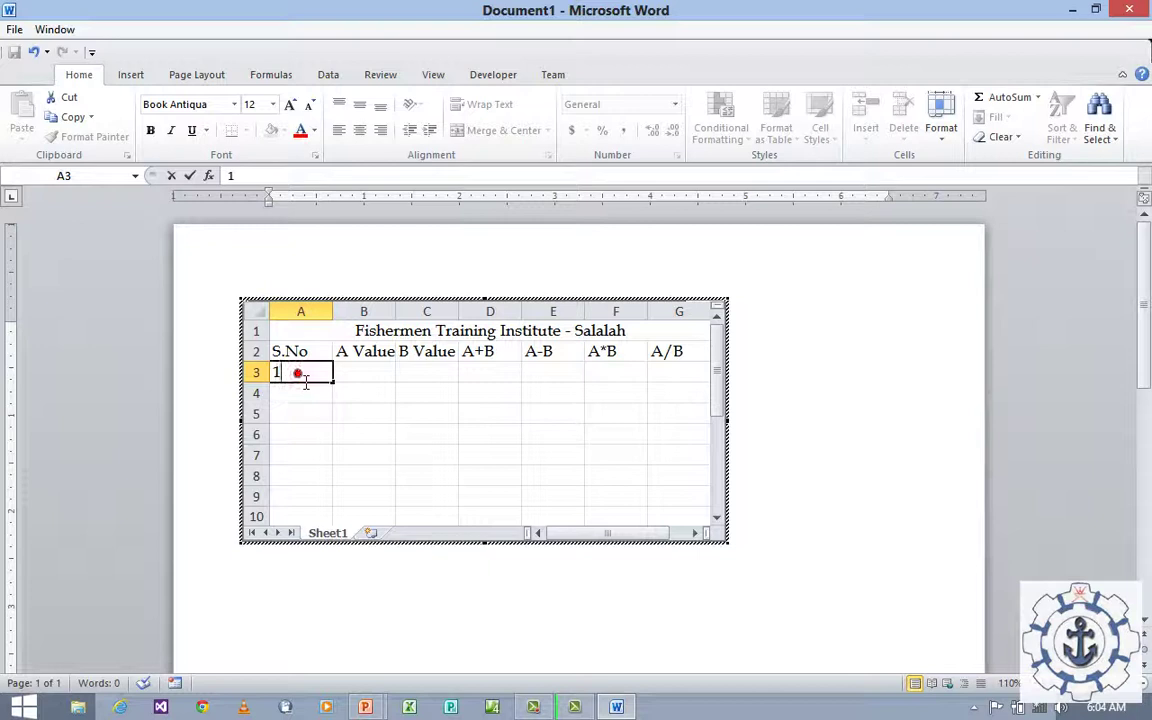
pyautogui.click(304, 384)
pyautogui.write('2')
pyautogui.click(303, 376)
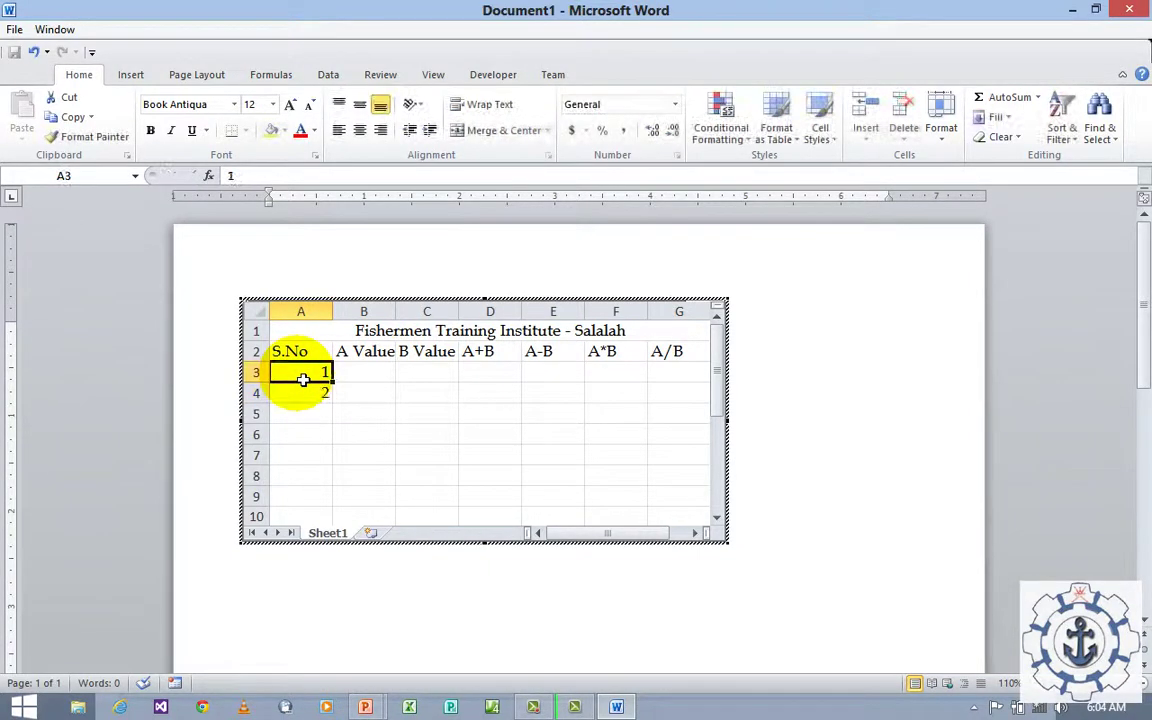
pyautogui.moveTo(305, 375); pyautogui.dragTo(338, 524)
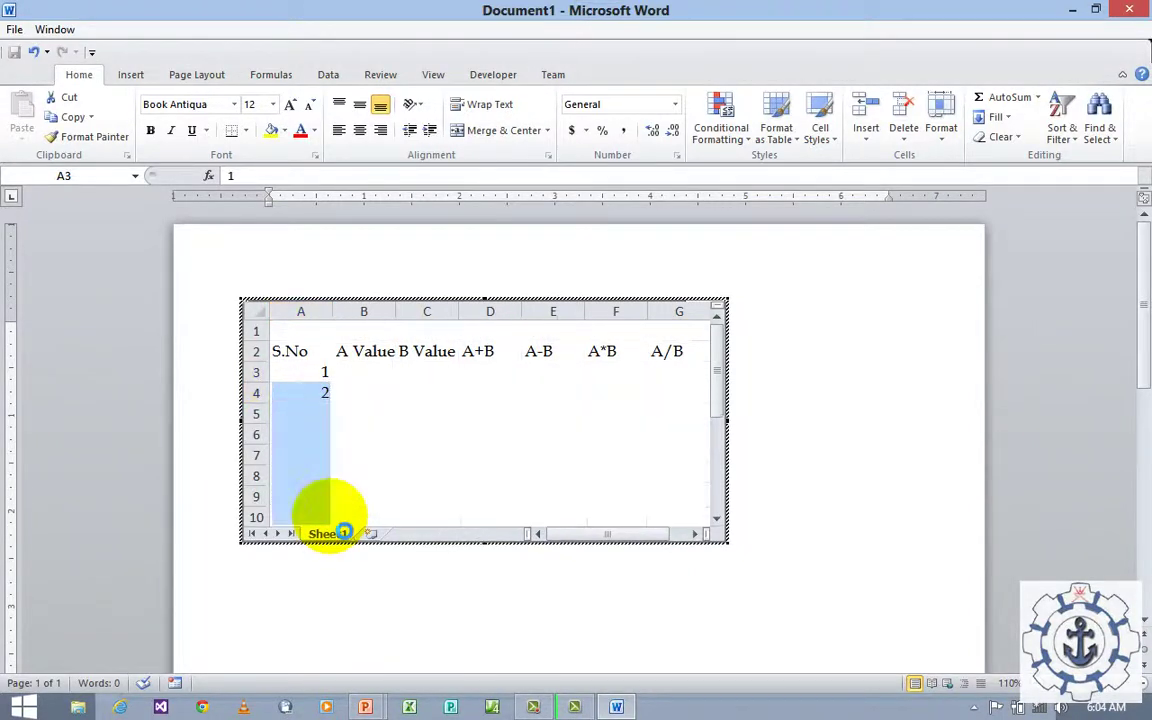
pyautogui.moveTo(343, 532); pyautogui.dragTo(340, 522)
pyautogui.click(386, 455)
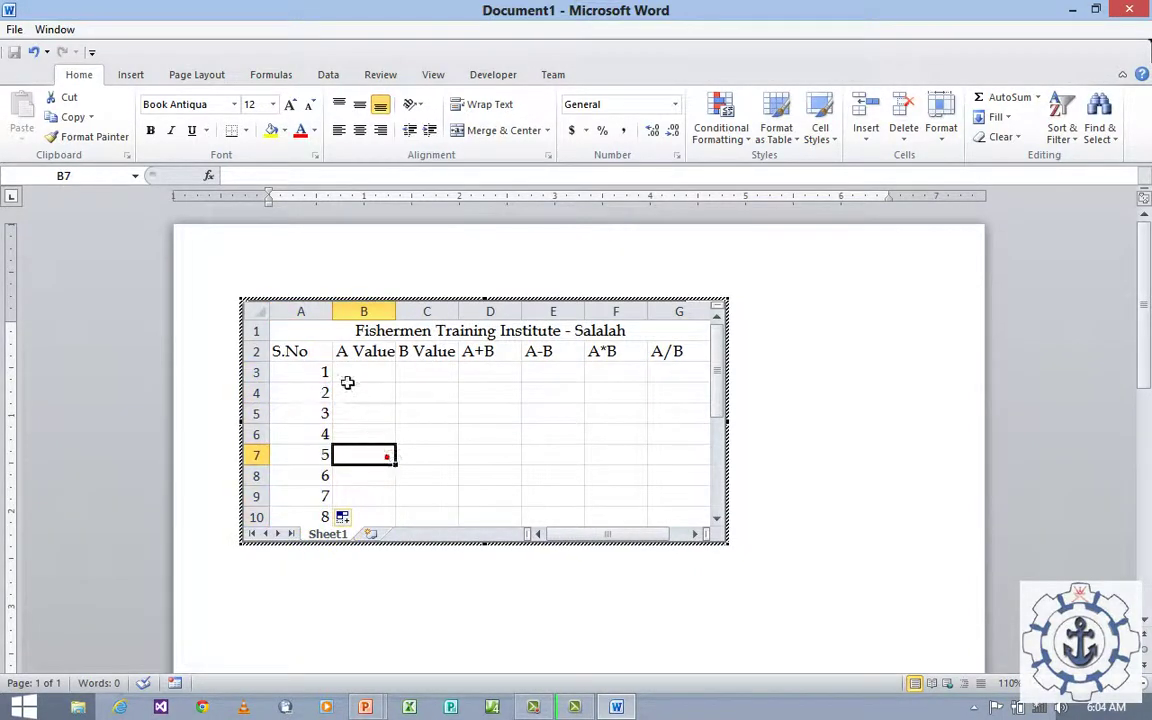
pyautogui.moveTo(332, 311); pyautogui.dragTo(317, 311)
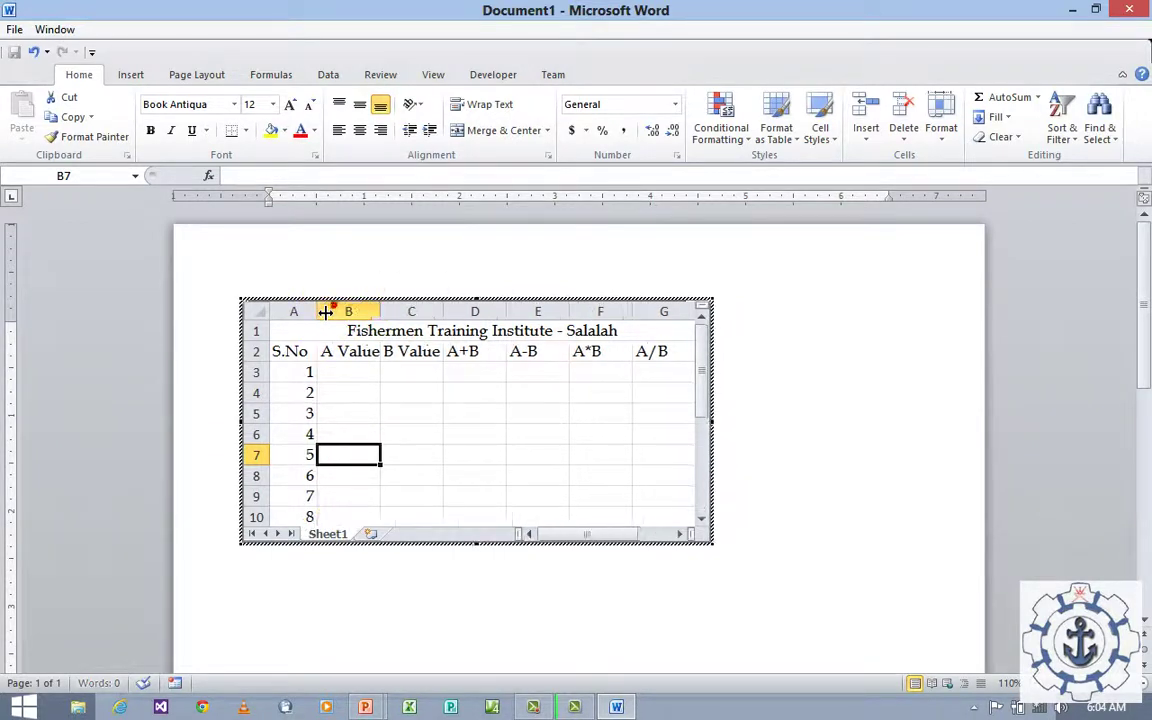
pyautogui.click(376, 378)
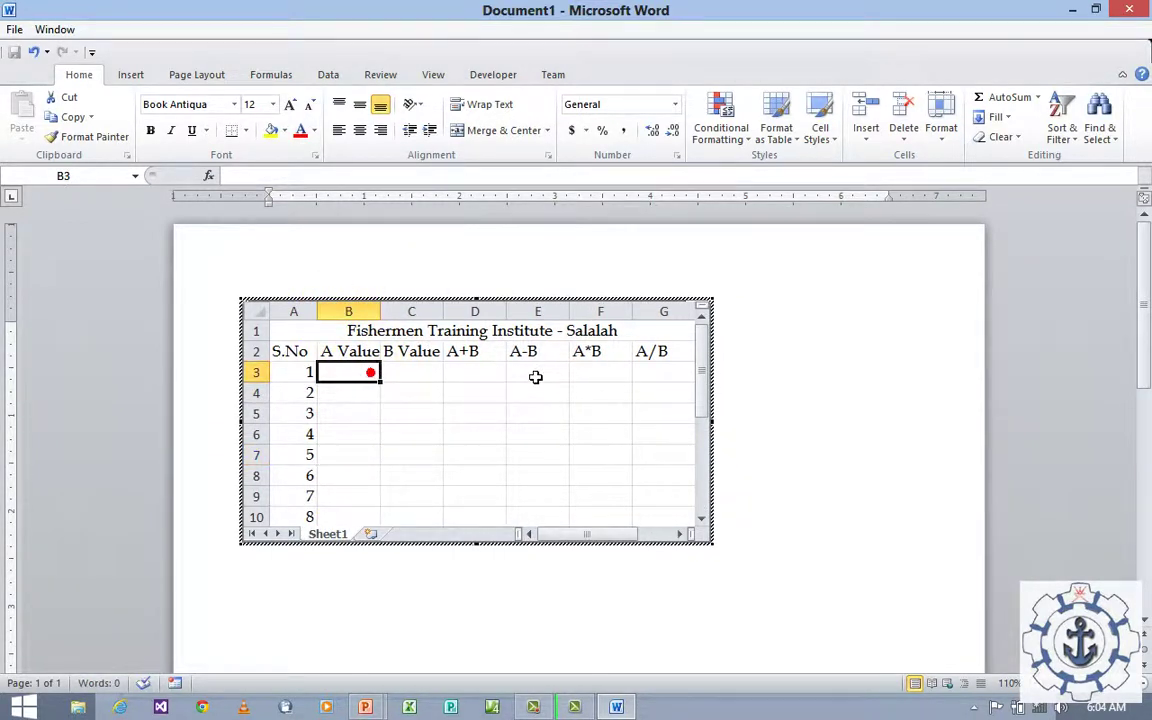
# Enter =(B3+C3) in D3 and copy it down to D10
pyautogui.click(489, 375)
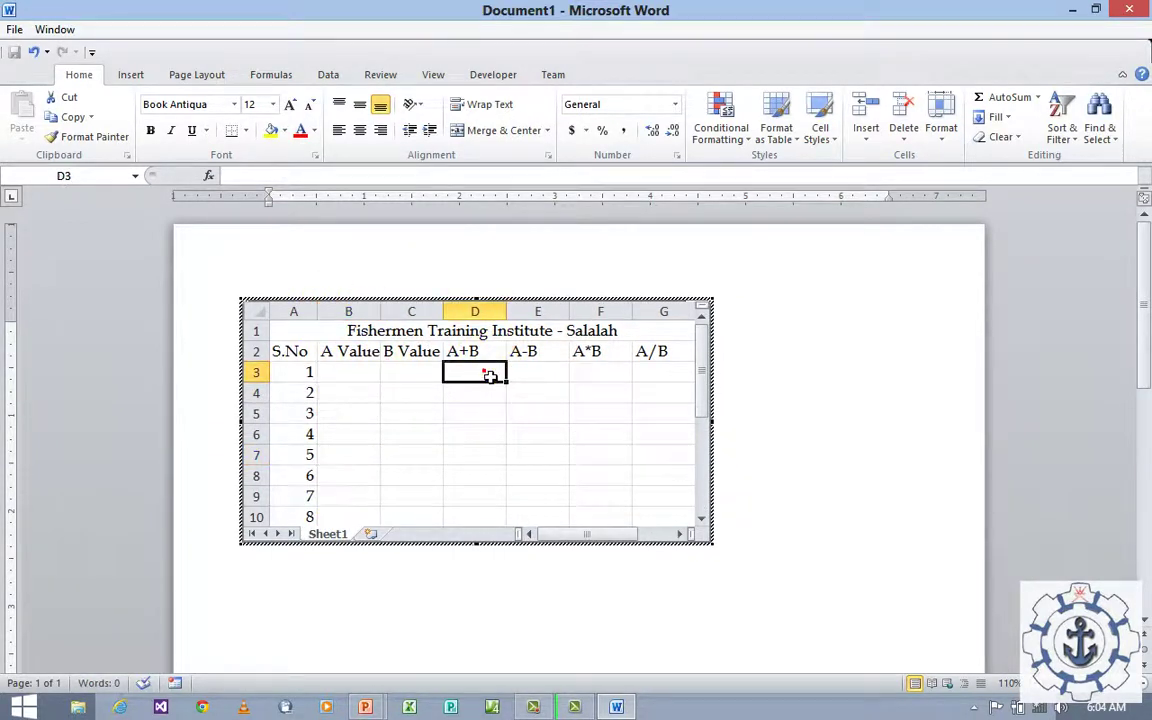
pyautogui.click(237, 178)
pyautogui.write('=')
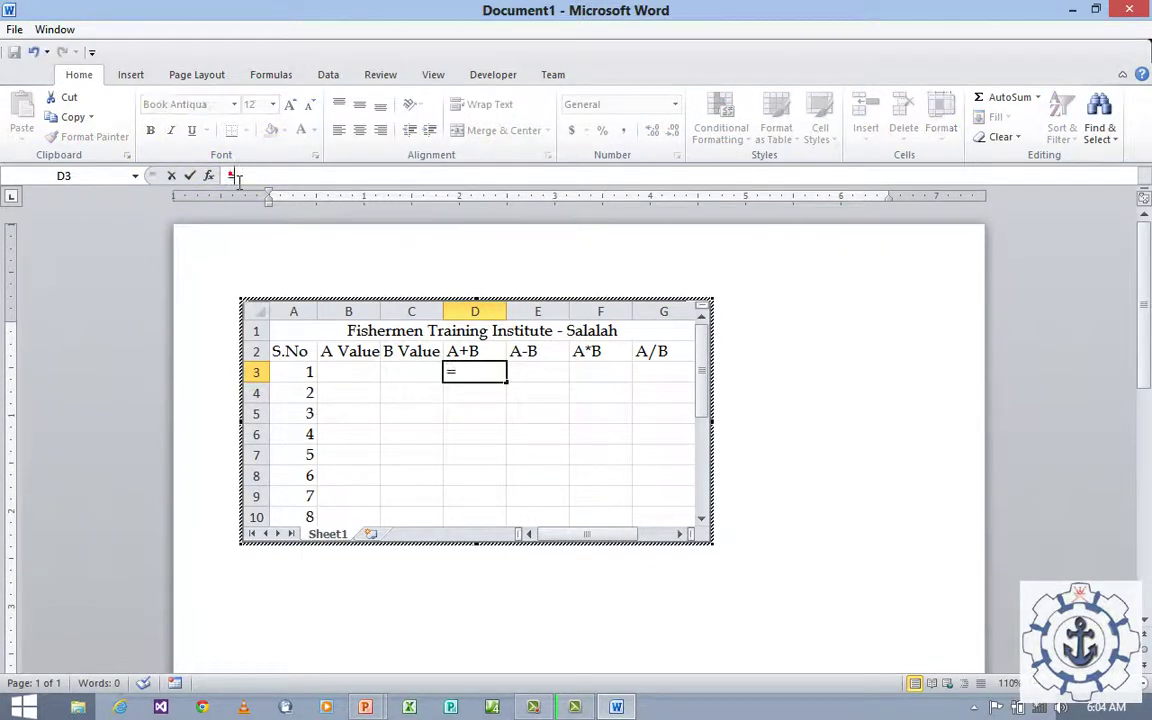
pyautogui.write('(')
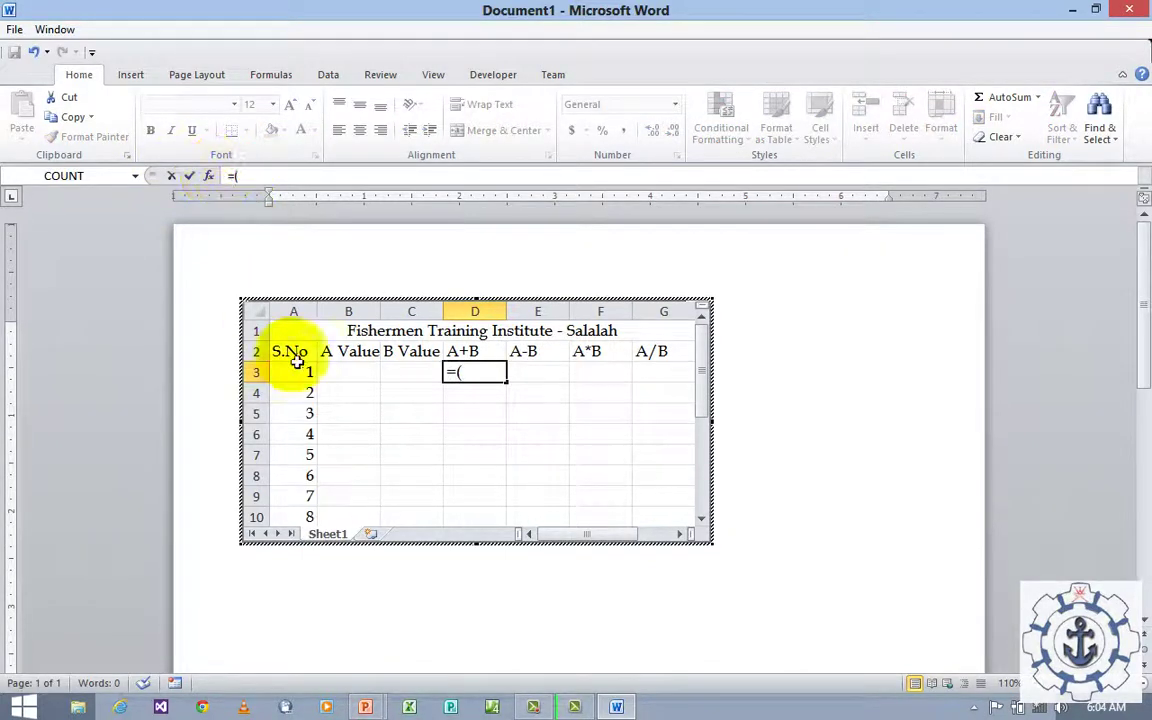
pyautogui.click(348, 374)
pyautogui.write('+')
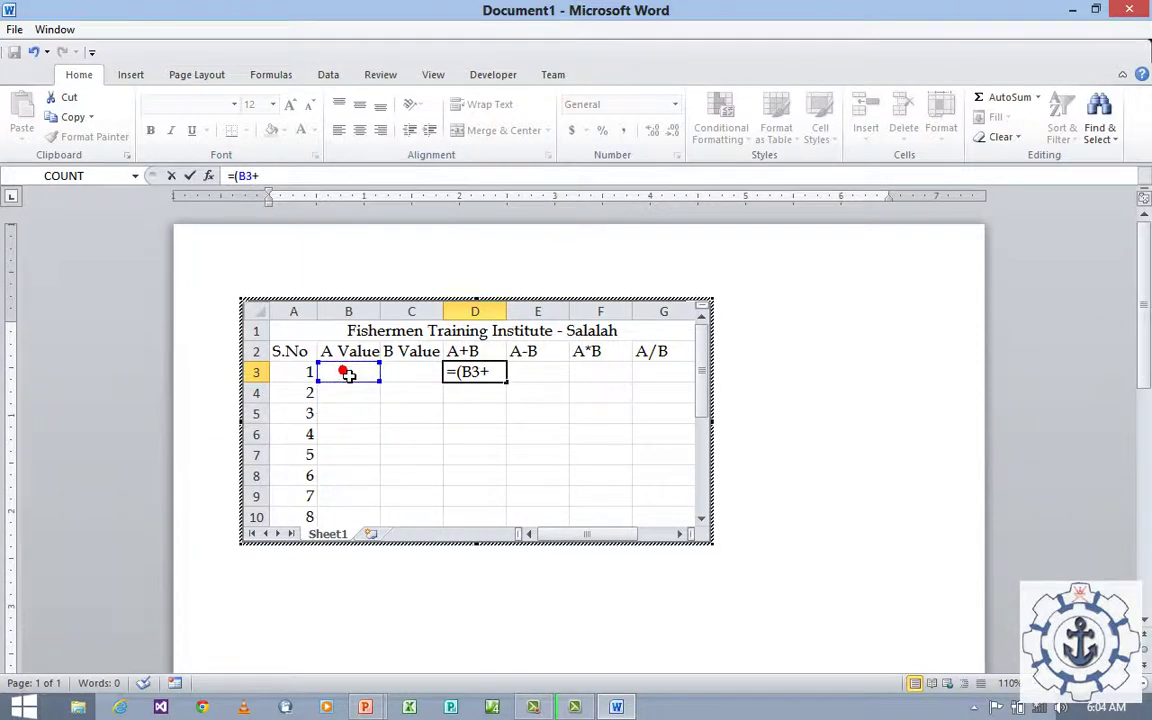
pyautogui.click(408, 378)
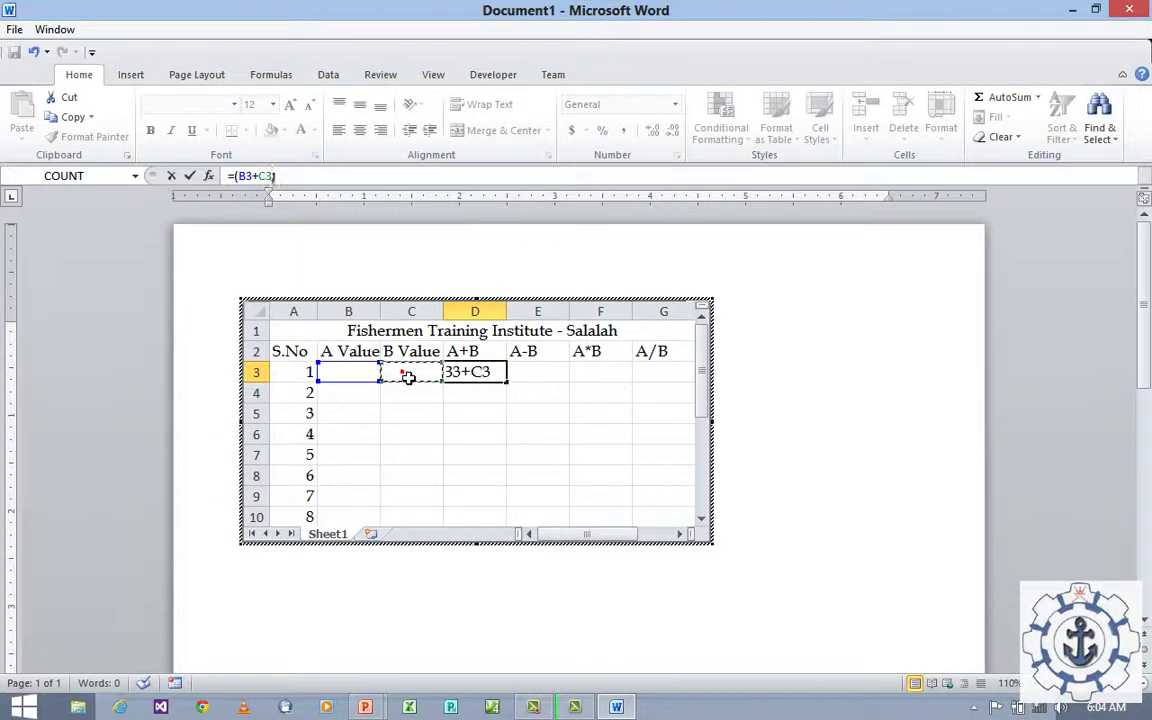
pyautogui.write(')')
pyautogui.press('Return')
pyautogui.click(495, 377)
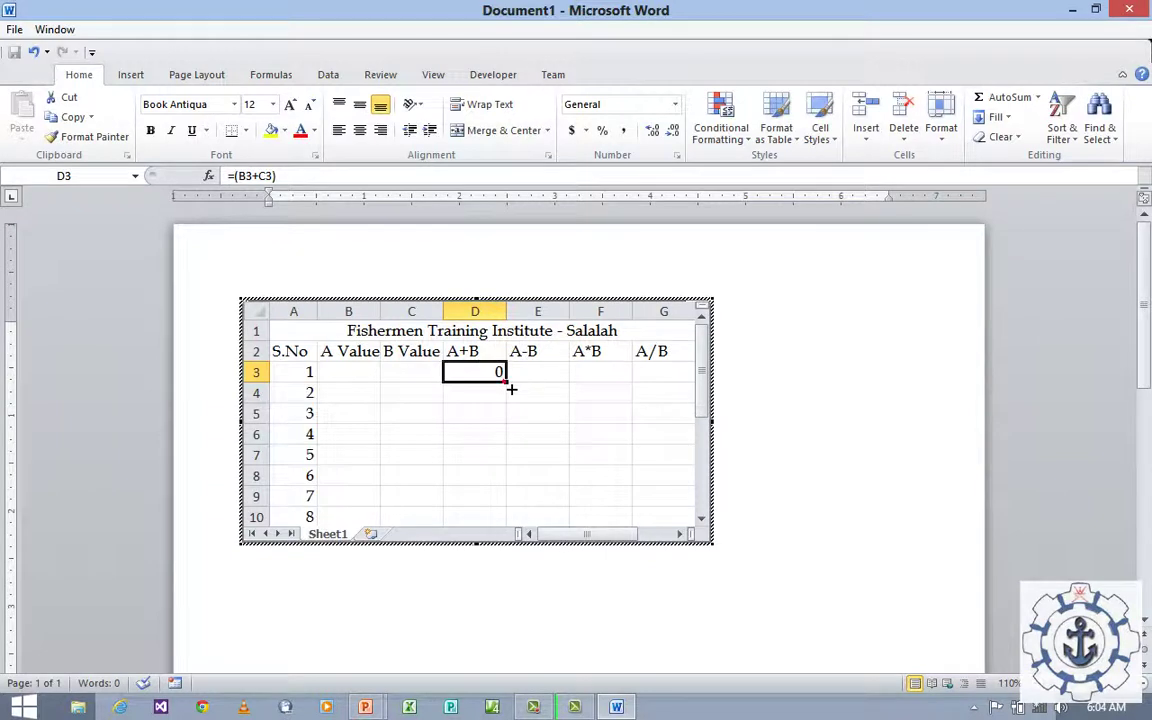
pyautogui.moveTo(511, 389); pyautogui.dragTo(501, 522)
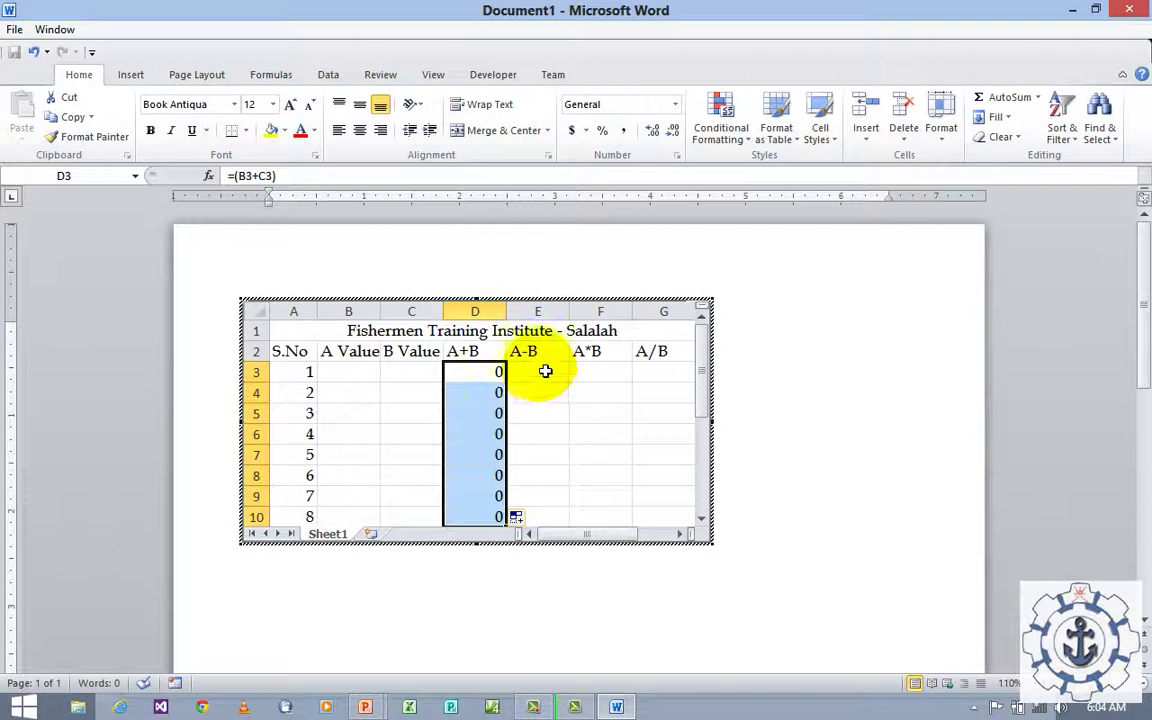
# Enter =(B3-C3) in E3 and copy it down to E10
pyautogui.click(533, 371)
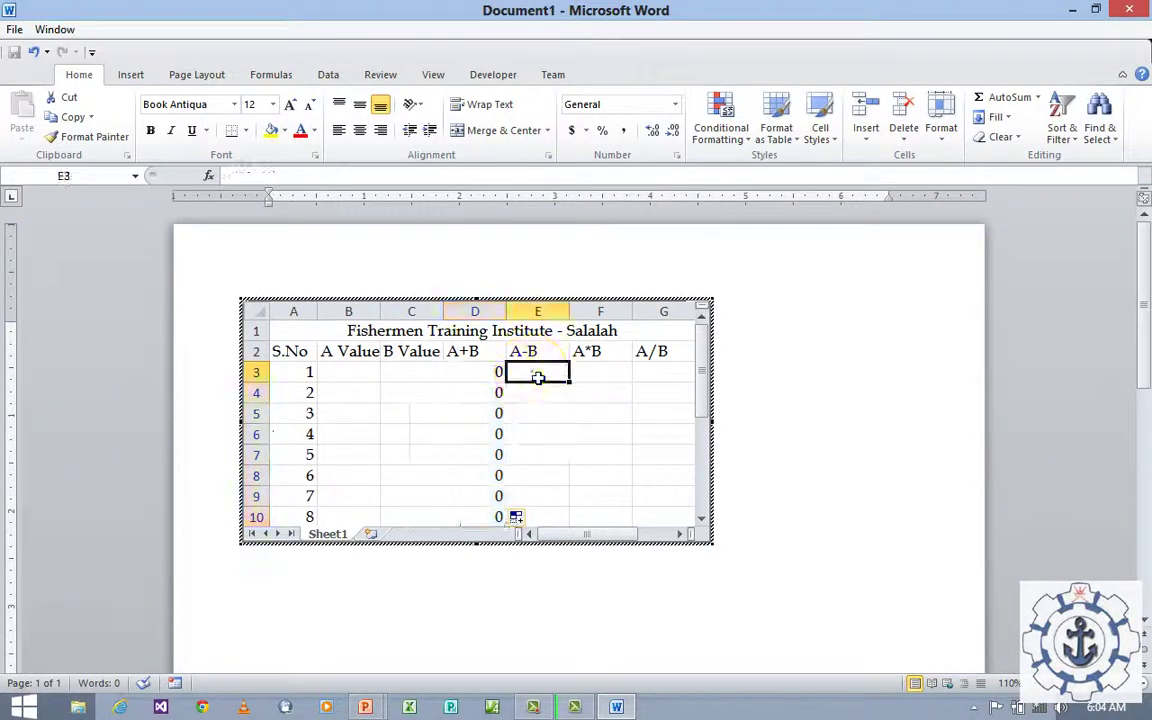
pyautogui.click(318, 176)
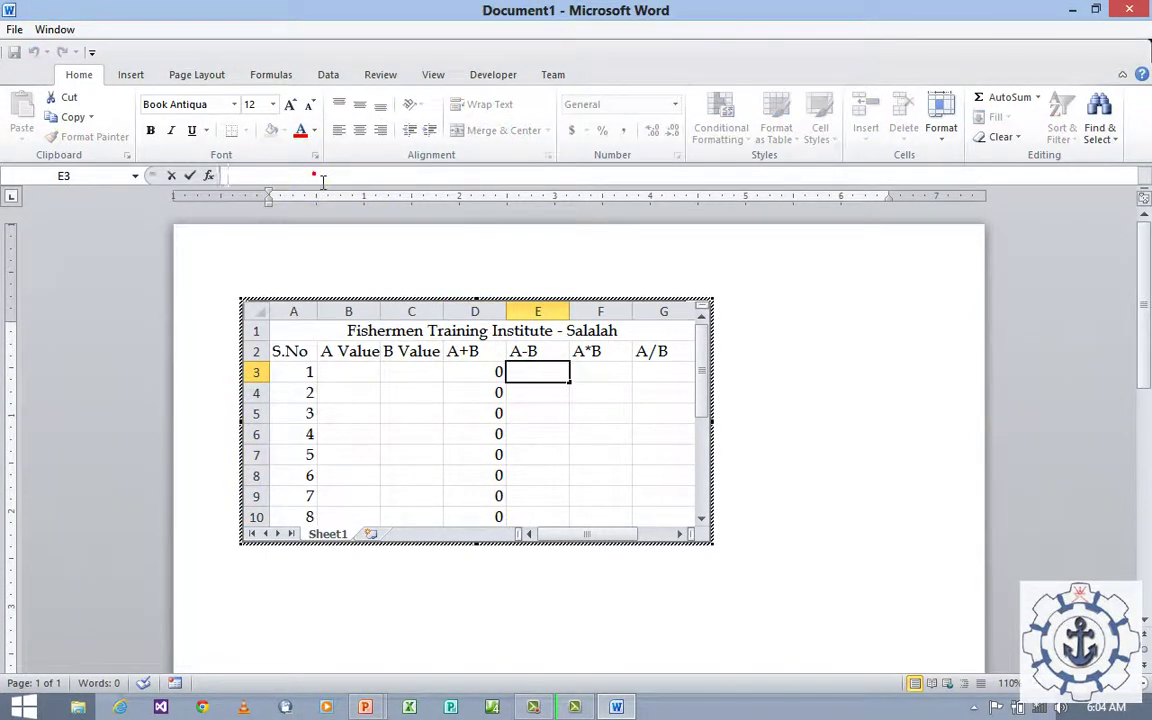
pyautogui.write('=(')
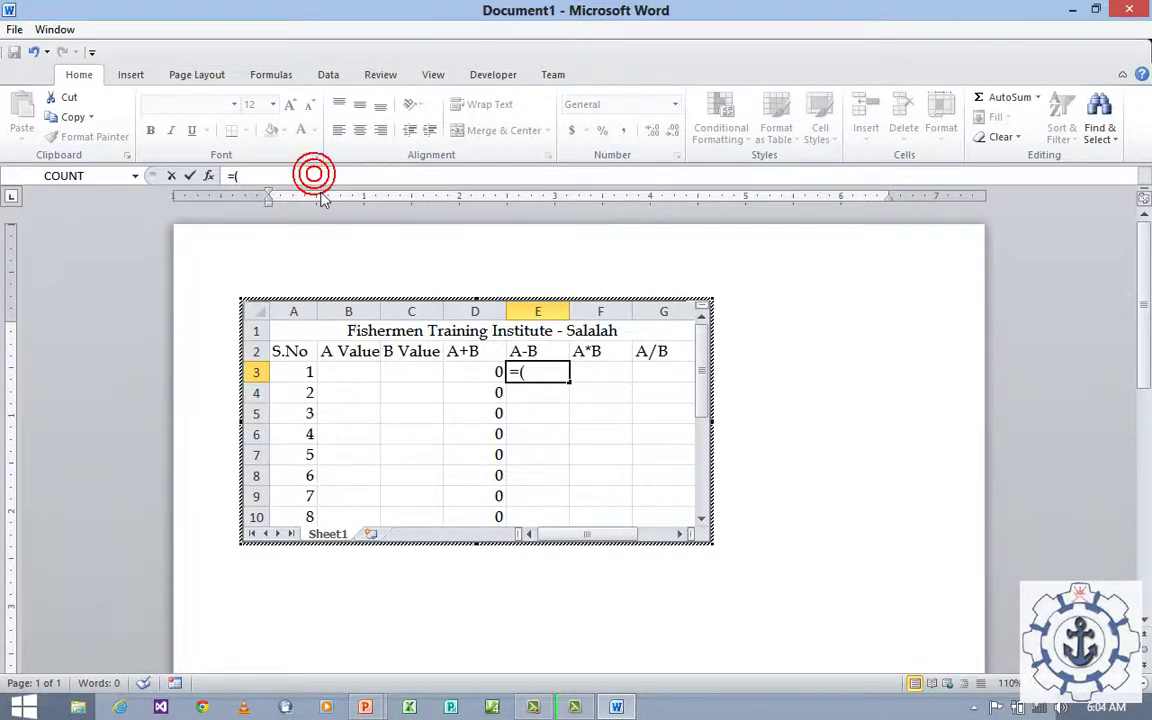
pyautogui.click(348, 372)
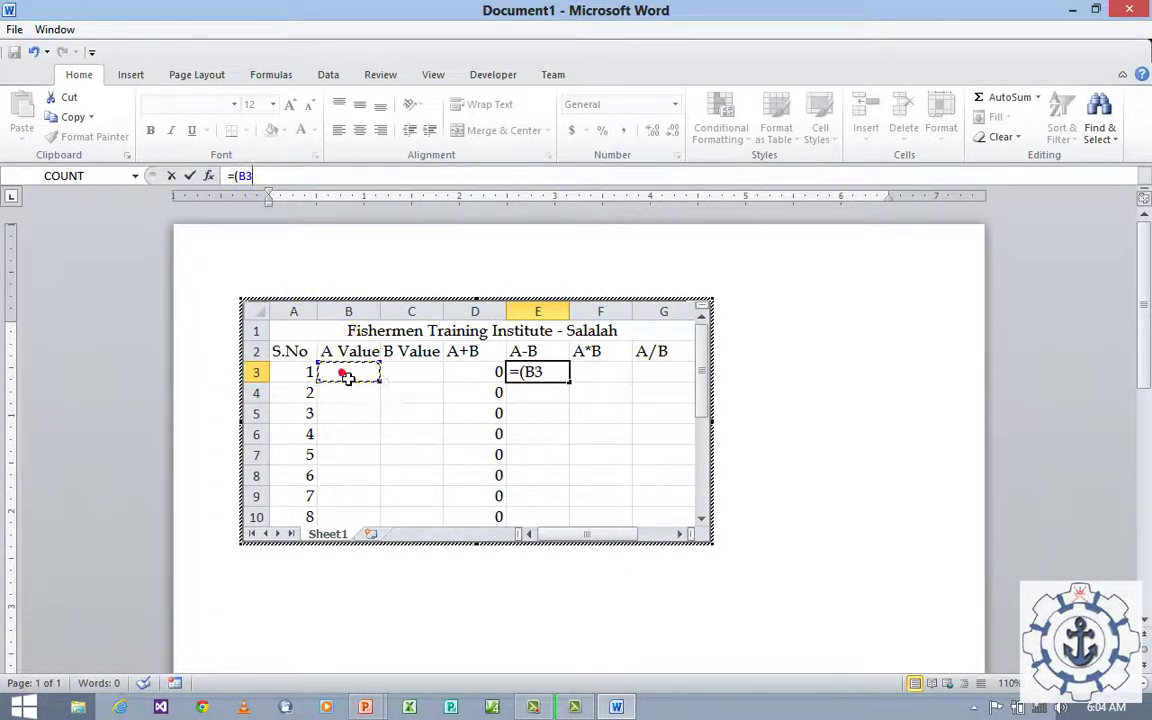
pyautogui.write('-')
pyautogui.click(418, 372)
pyautogui.write(')')
pyautogui.press('Return')
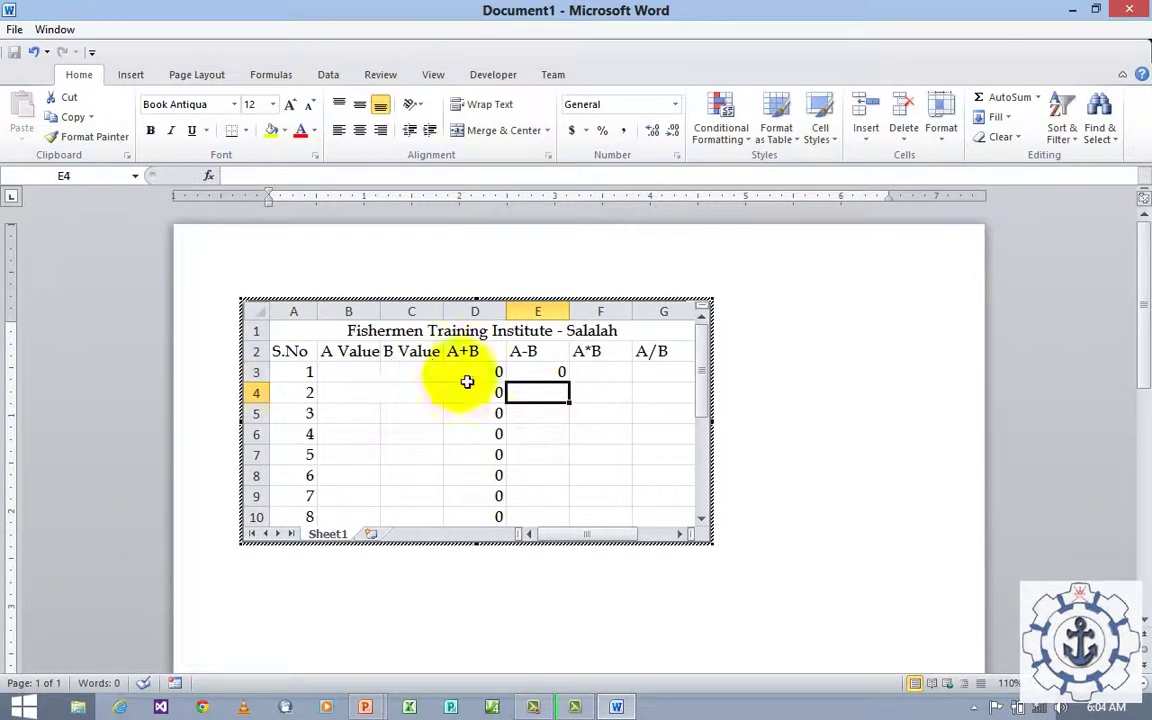
pyautogui.click(563, 374)
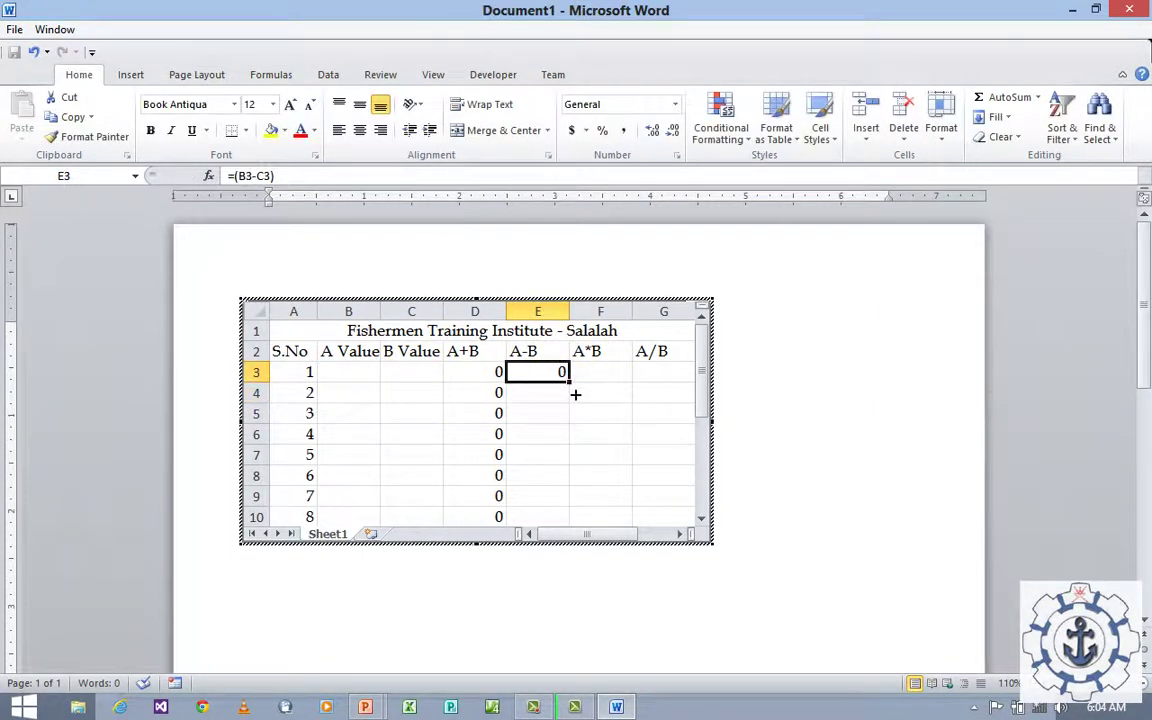
pyautogui.moveTo(570, 383); pyautogui.dragTo(567, 518)
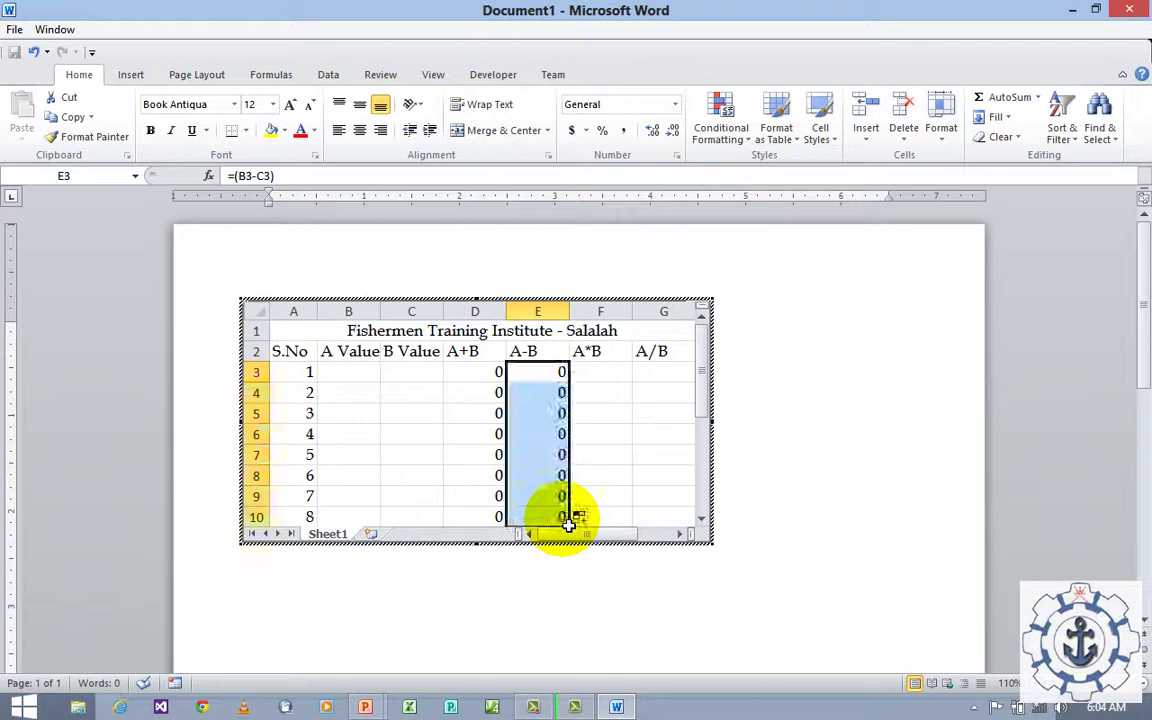
# Enter =(B3*C3) in F3 and copy it down to F10
pyautogui.click(607, 374)
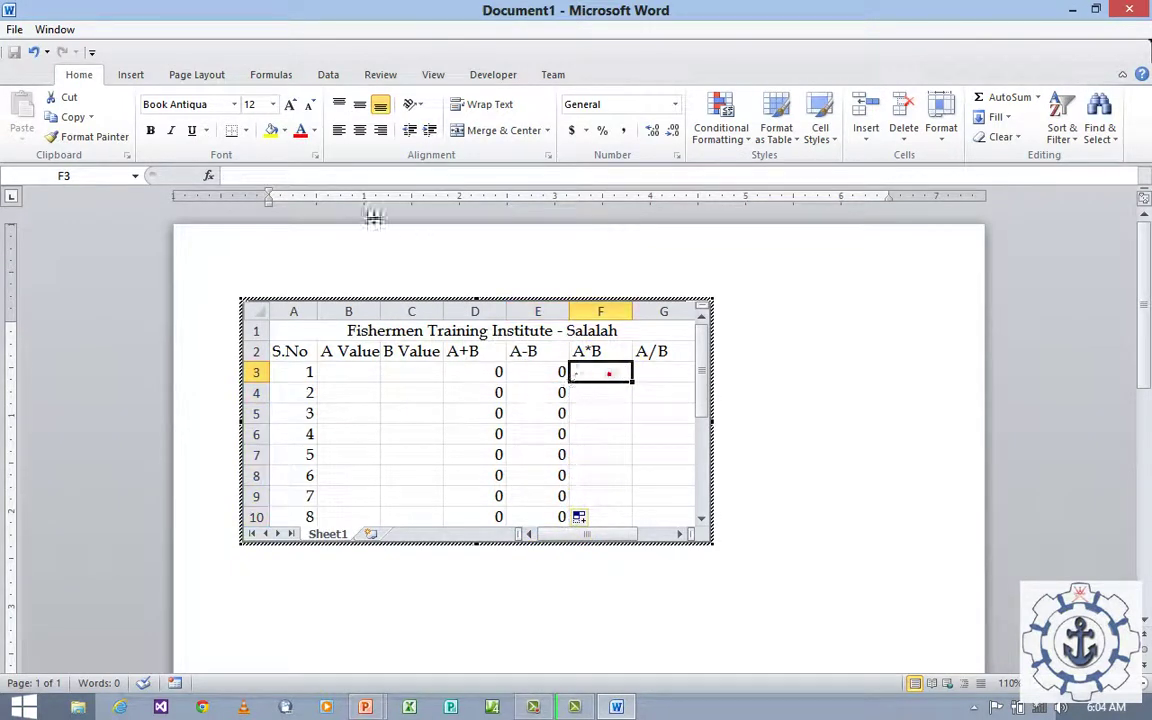
pyautogui.click(330, 177)
pyautogui.write('=')
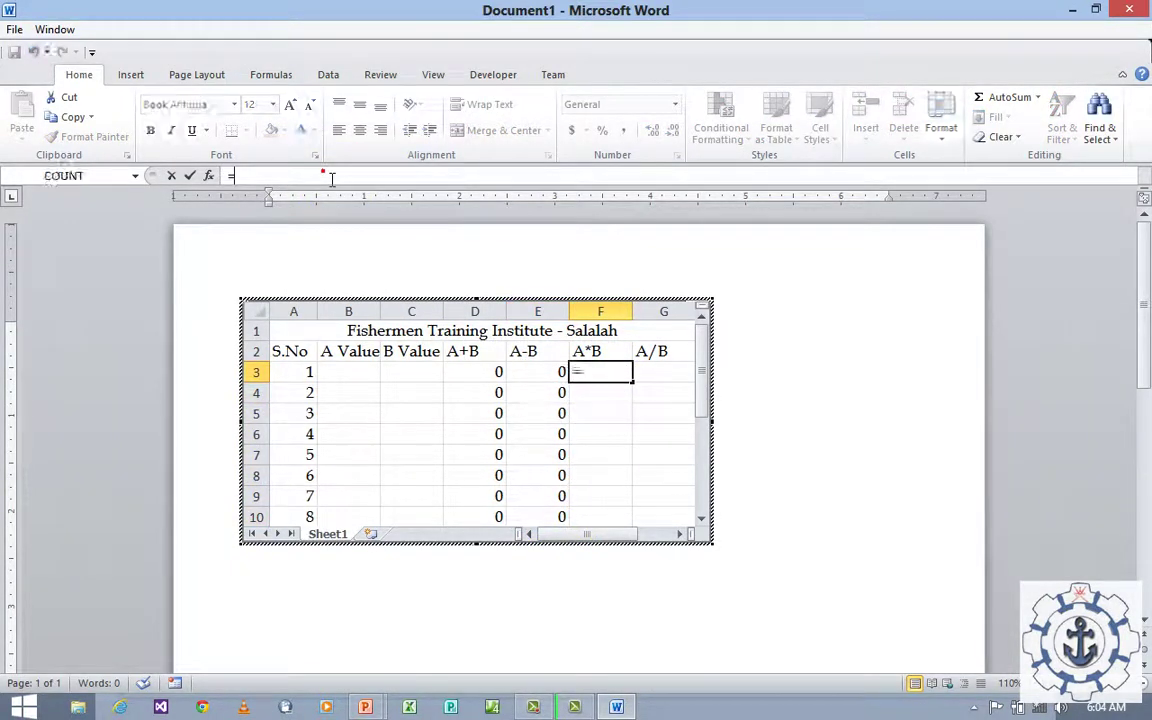
pyautogui.write('(')
pyautogui.click(362, 372)
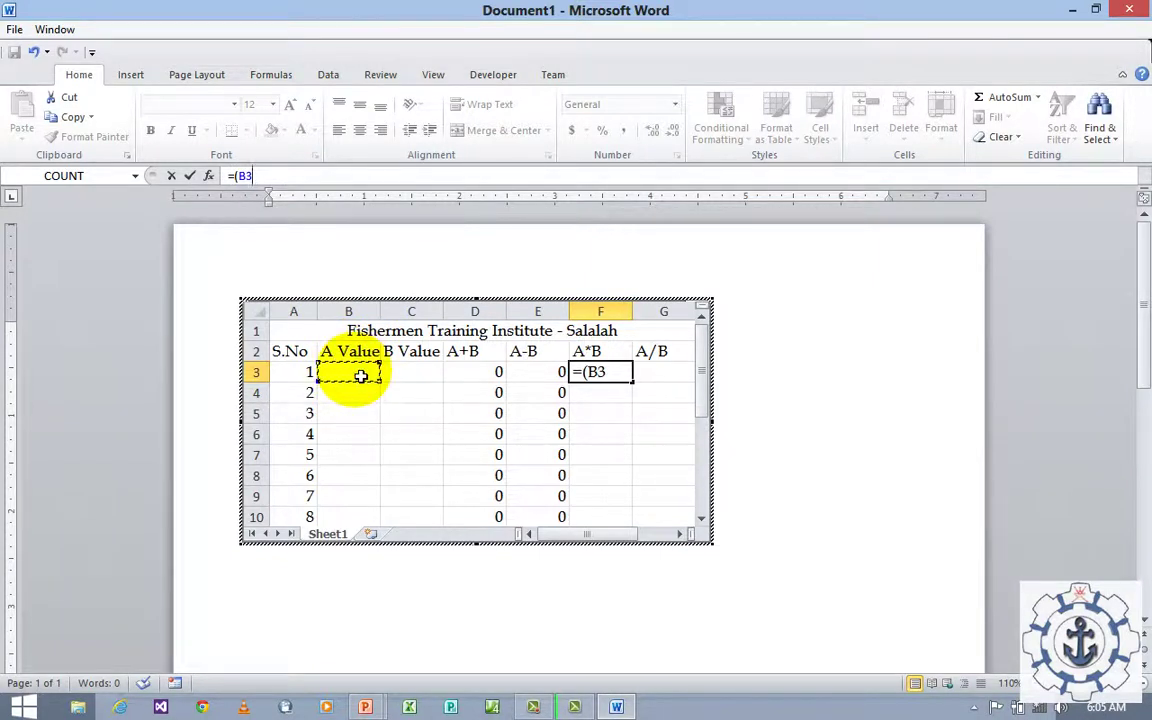
pyautogui.write('*')
pyautogui.click(424, 374)
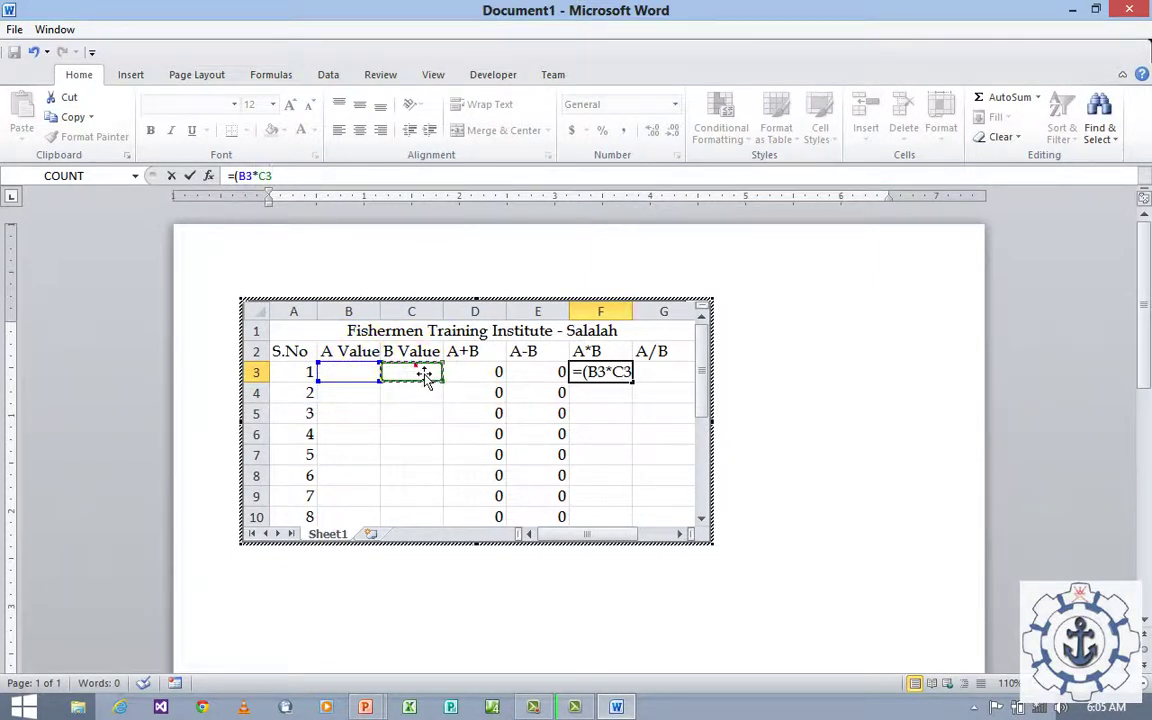
pyautogui.write(')')
pyautogui.click(607, 455)
pyautogui.click(614, 371)
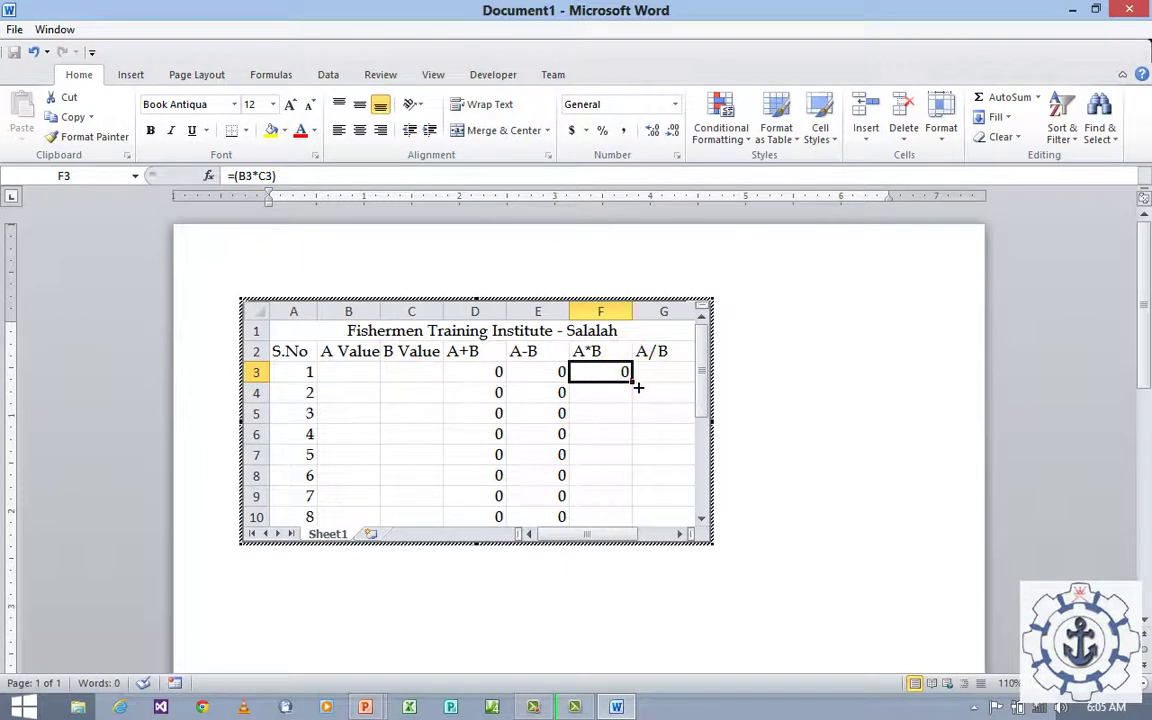
pyautogui.moveTo(631, 381); pyautogui.dragTo(640, 531)
pyautogui.click(661, 377)
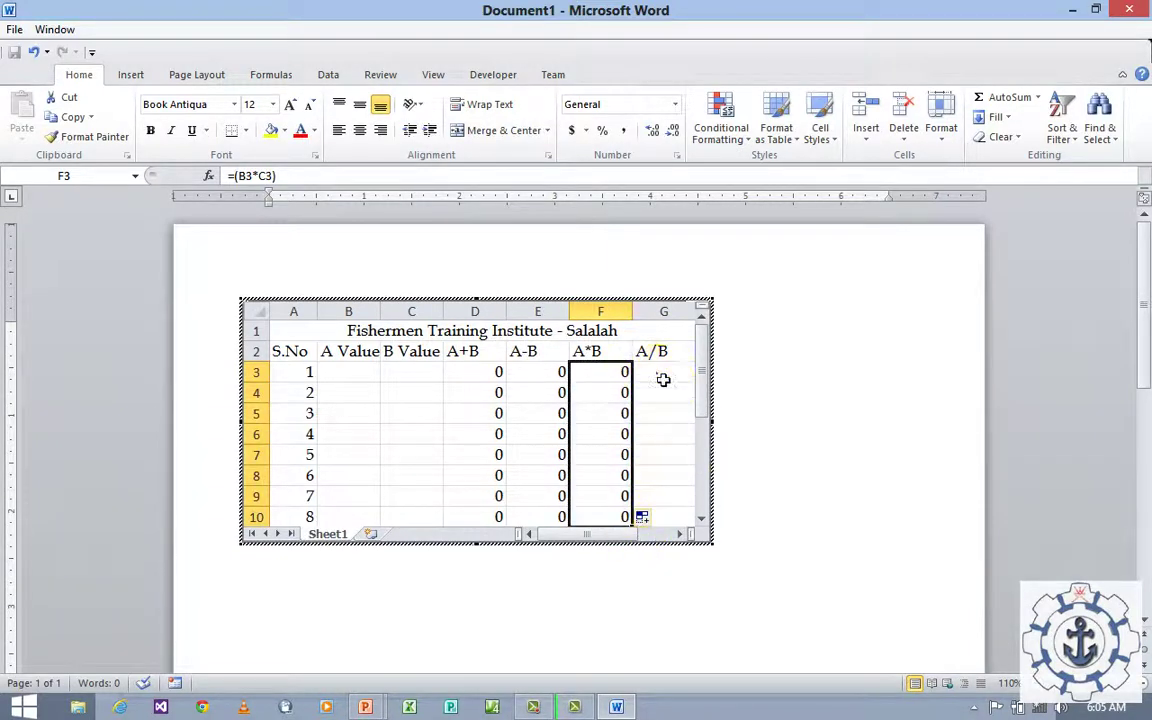
# Enter the A/B formula =(B3/C3) in G3
pyautogui.click(323, 175)
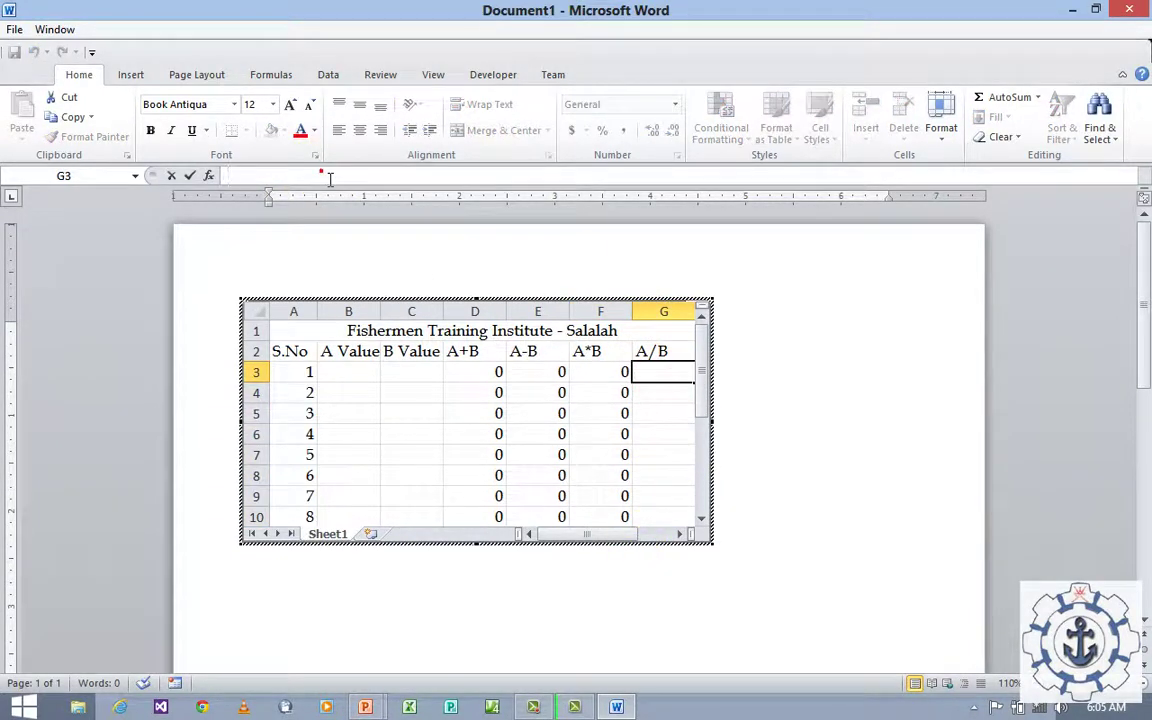
pyautogui.click(663, 372)
pyautogui.write('=(')
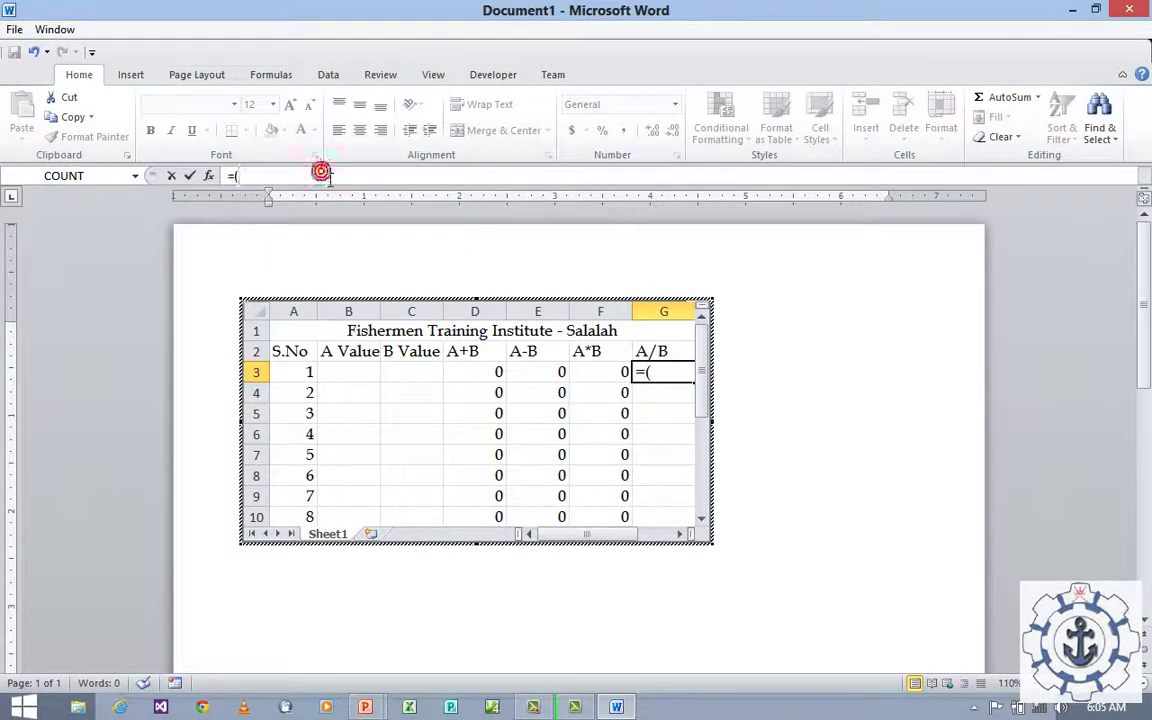
pyautogui.click(353, 369)
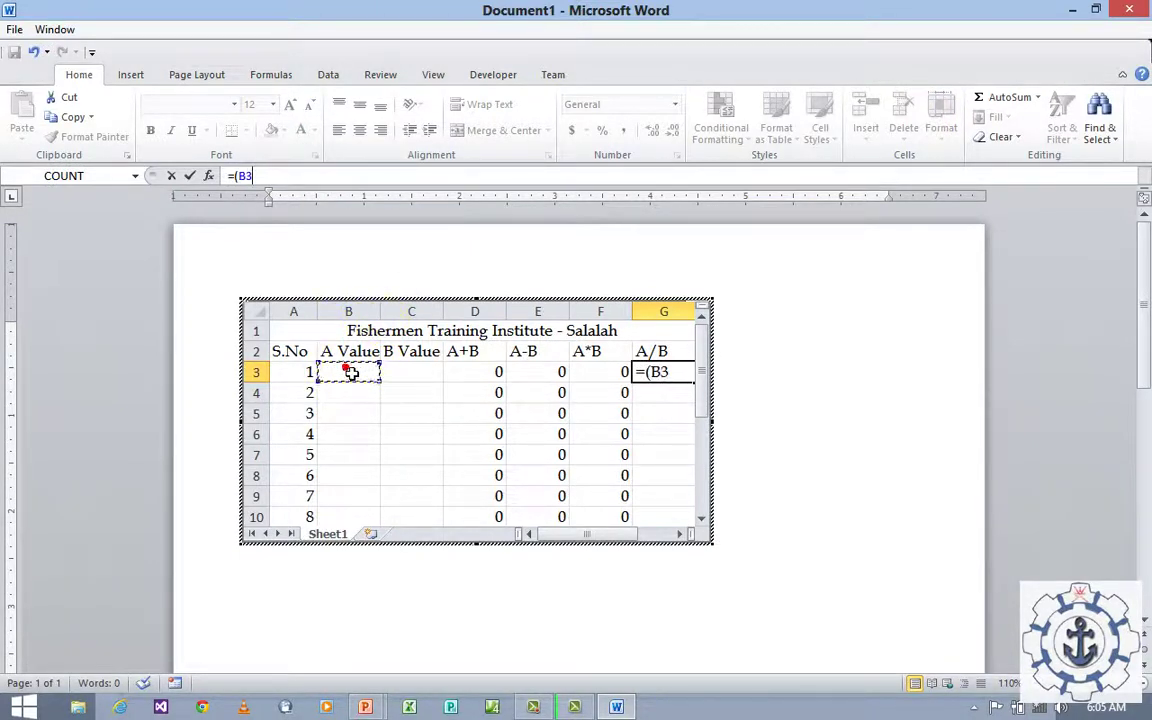
pyautogui.write('/')
pyautogui.click(411, 374)
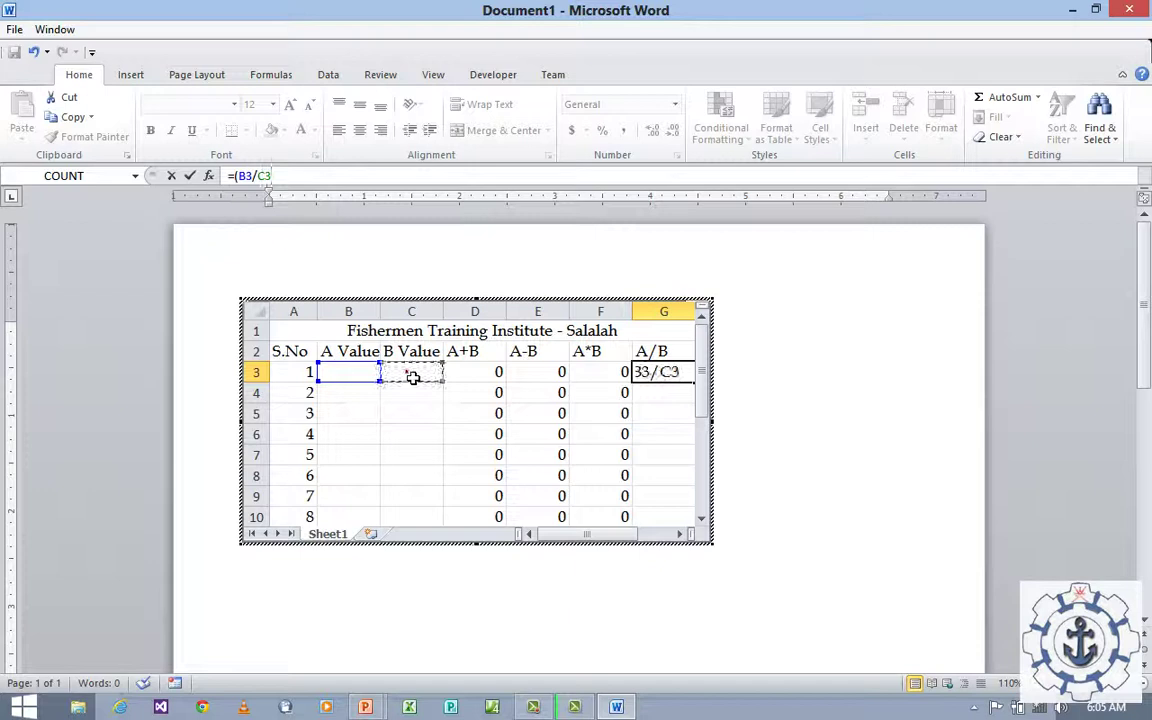
pyautogui.write(')')
pyautogui.hotkey('ctrl', 'Return')
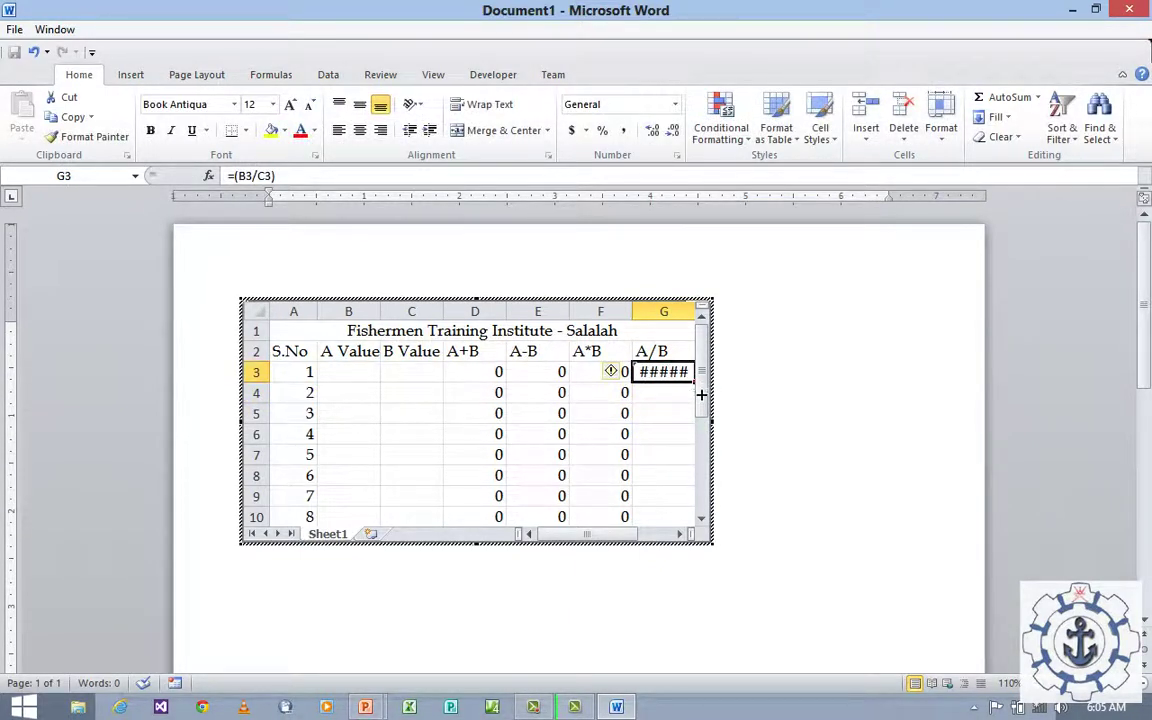
# Copy the A/B formula down to G10 and narrow the A-B and A*B columns
pyautogui.moveTo(701, 394)
pyautogui.mouseDown()
pyautogui.moveTo(389, 476)
pyautogui.moveTo(373, 514)
pyautogui.mouseUp()
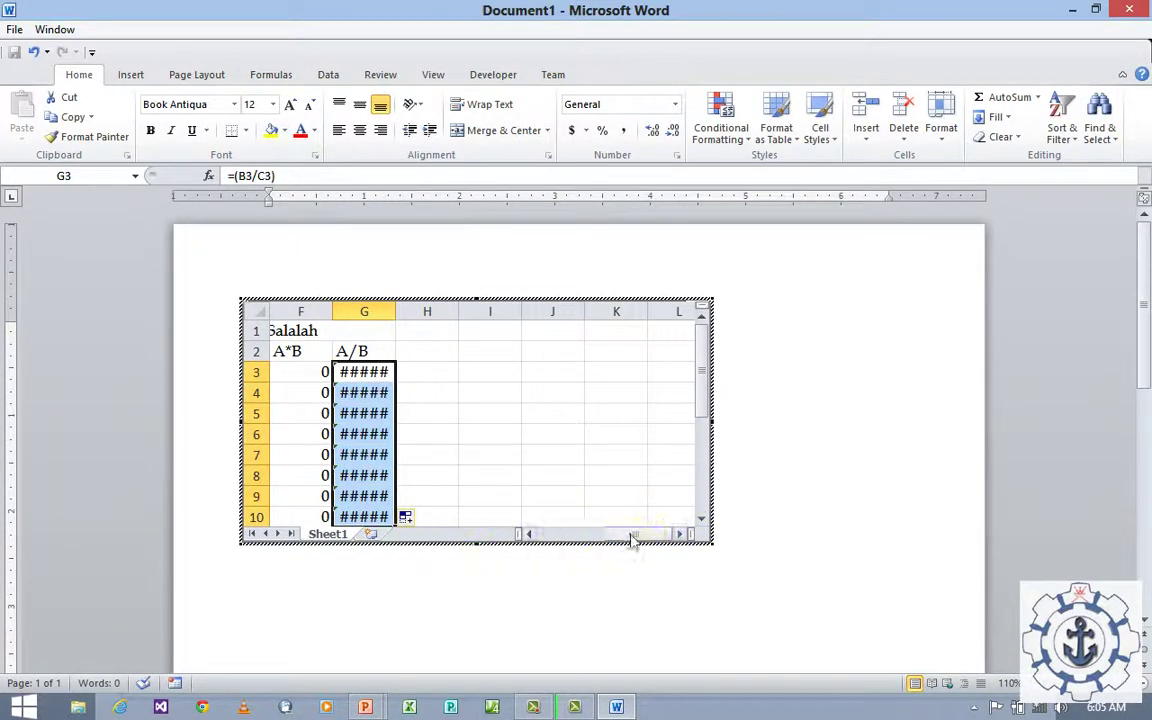
pyautogui.moveTo(632, 538); pyautogui.dragTo(587, 538)
pyautogui.click(401, 456)
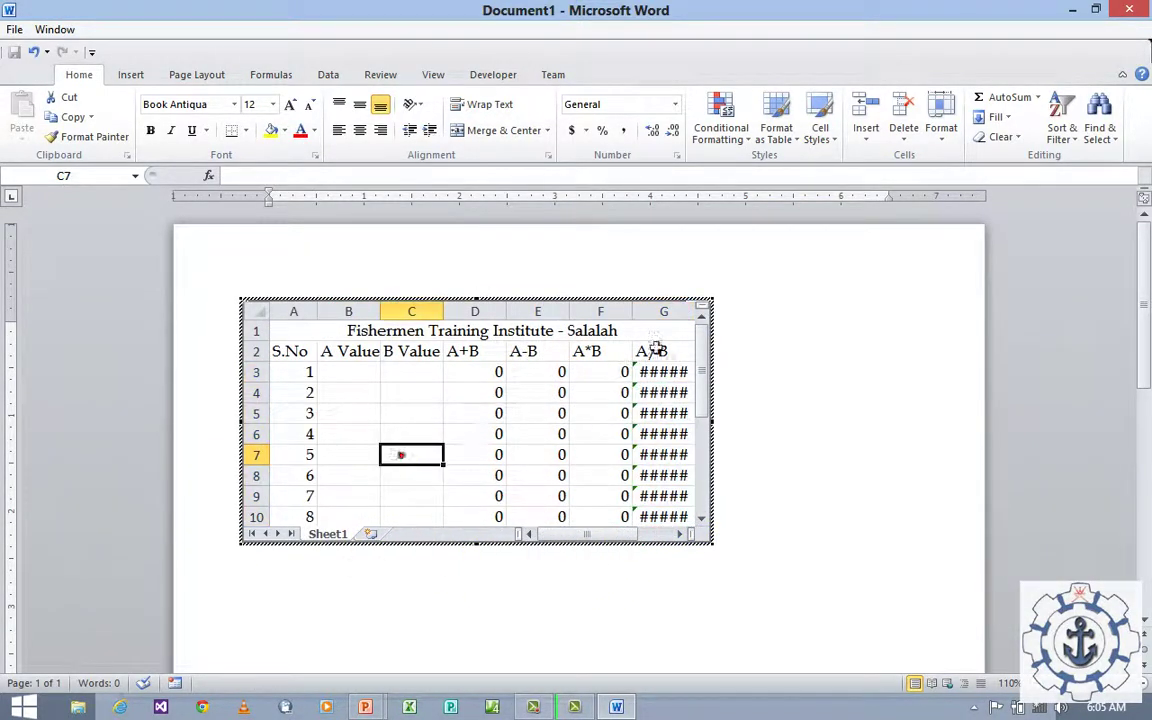
pyautogui.moveTo(638, 312); pyautogui.dragTo(558, 316)
# Enter A values 8, 9, 12, 78, 110, 56 and 89 into cells B3 through B9
pyautogui.click(365, 373)
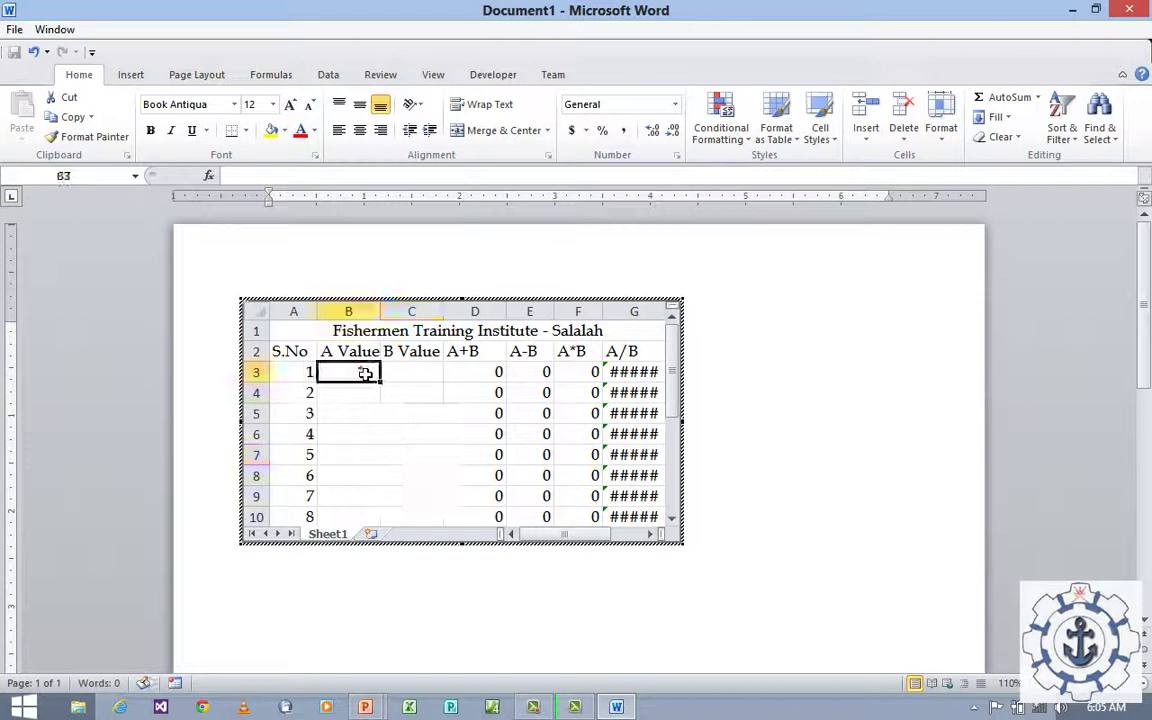
pyautogui.write('8')
pyautogui.press('Return')
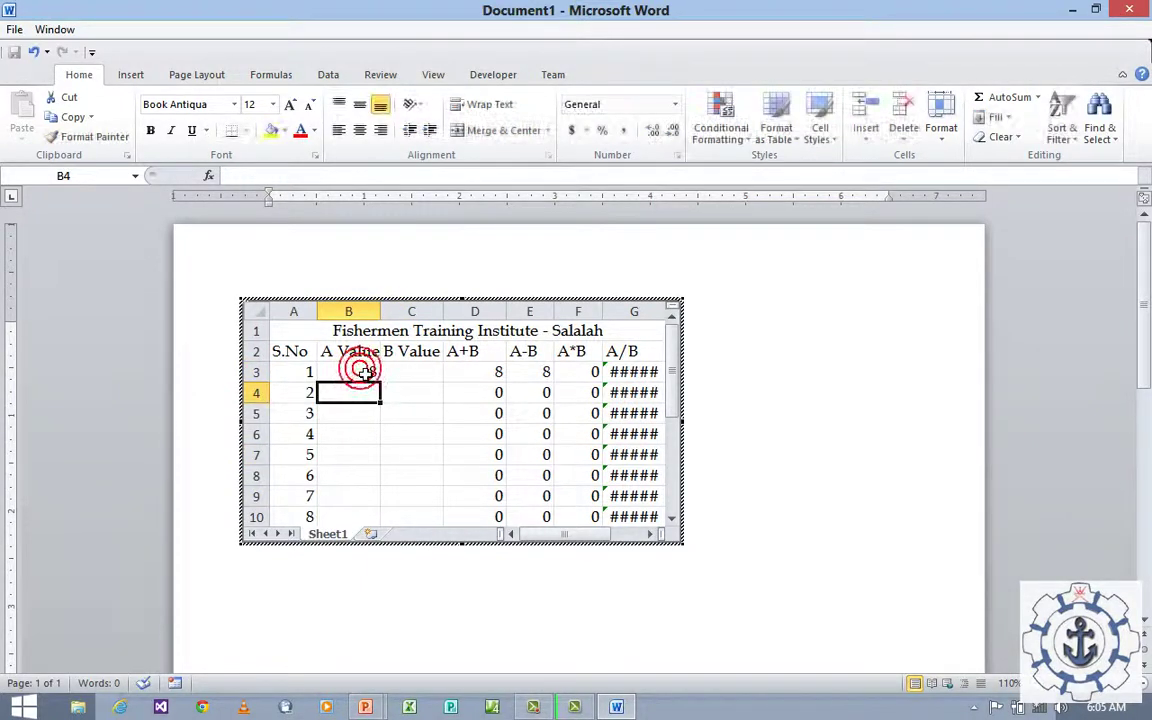
pyautogui.write('9')
pyautogui.press('Return')
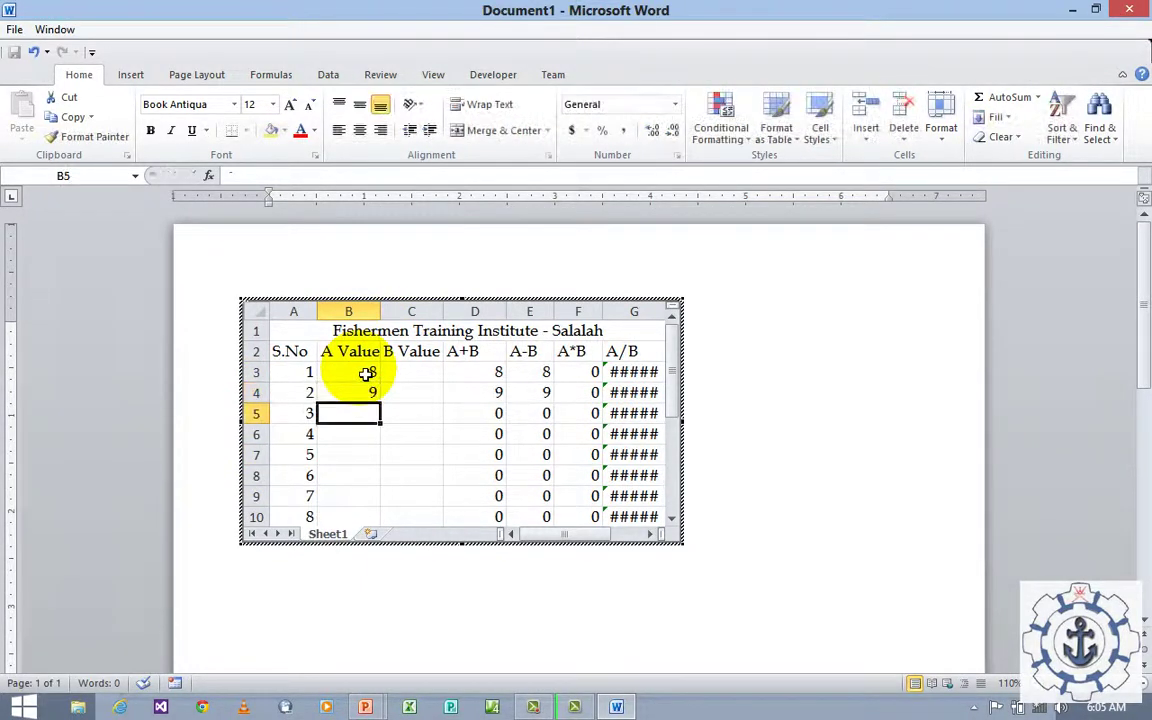
pyautogui.write('12')
pyautogui.press('Return')
pyautogui.write('78')
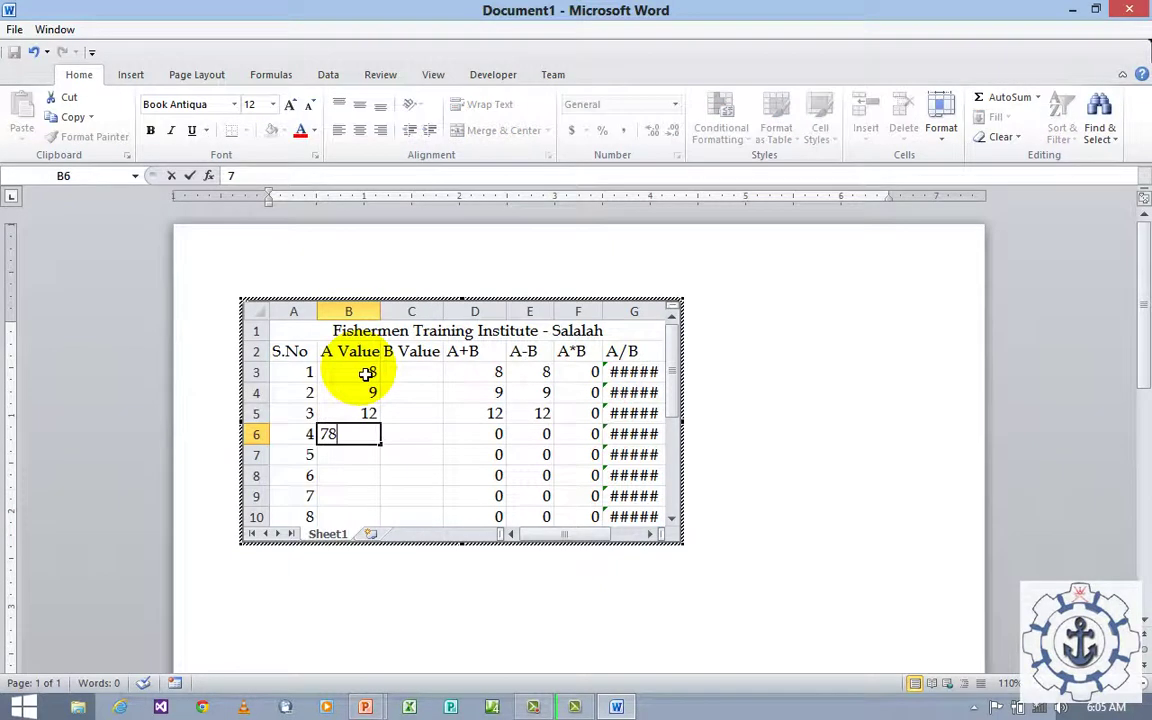
pyautogui.press('Return')
pyautogui.write('110')
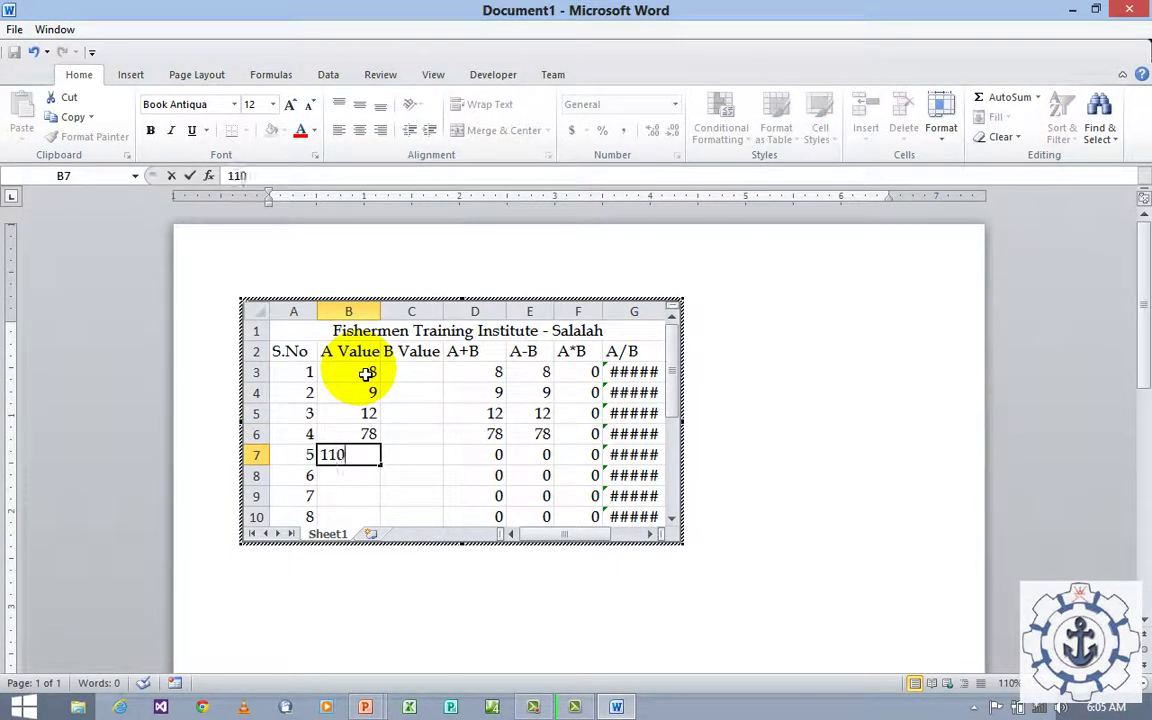
pyautogui.press('Return')
pyautogui.write('56')
pyautogui.press('Return')
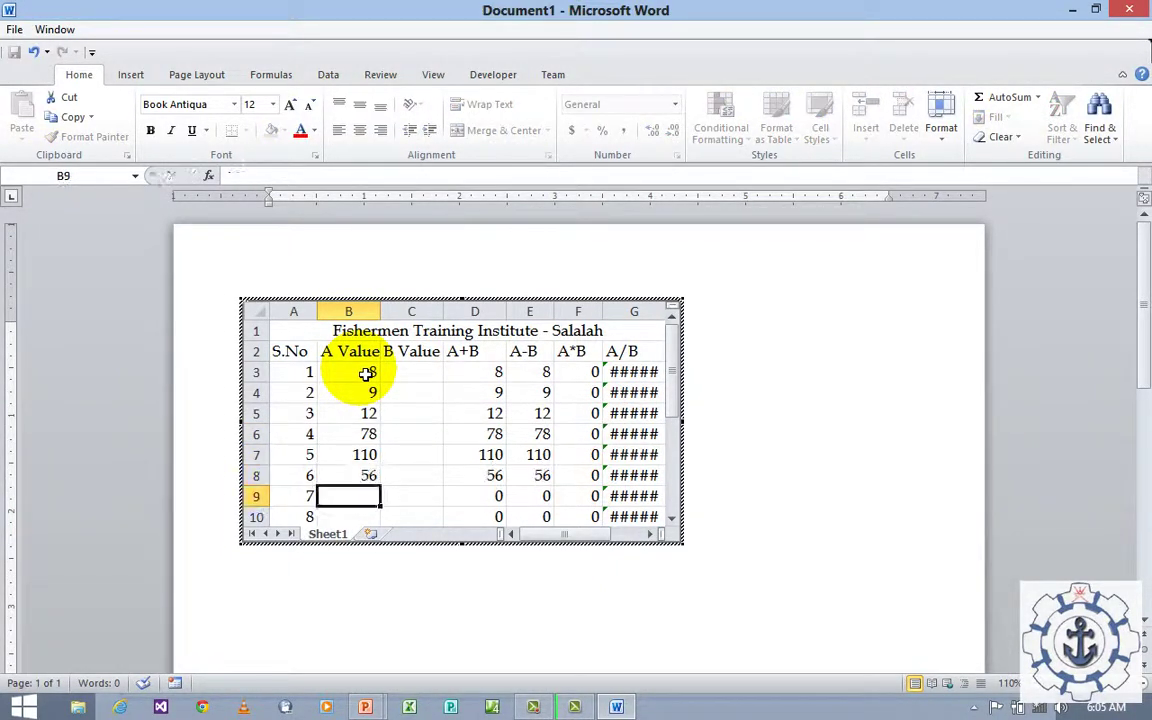
pyautogui.write('89')
pyautogui.press('Return')
pyautogui.write('23')
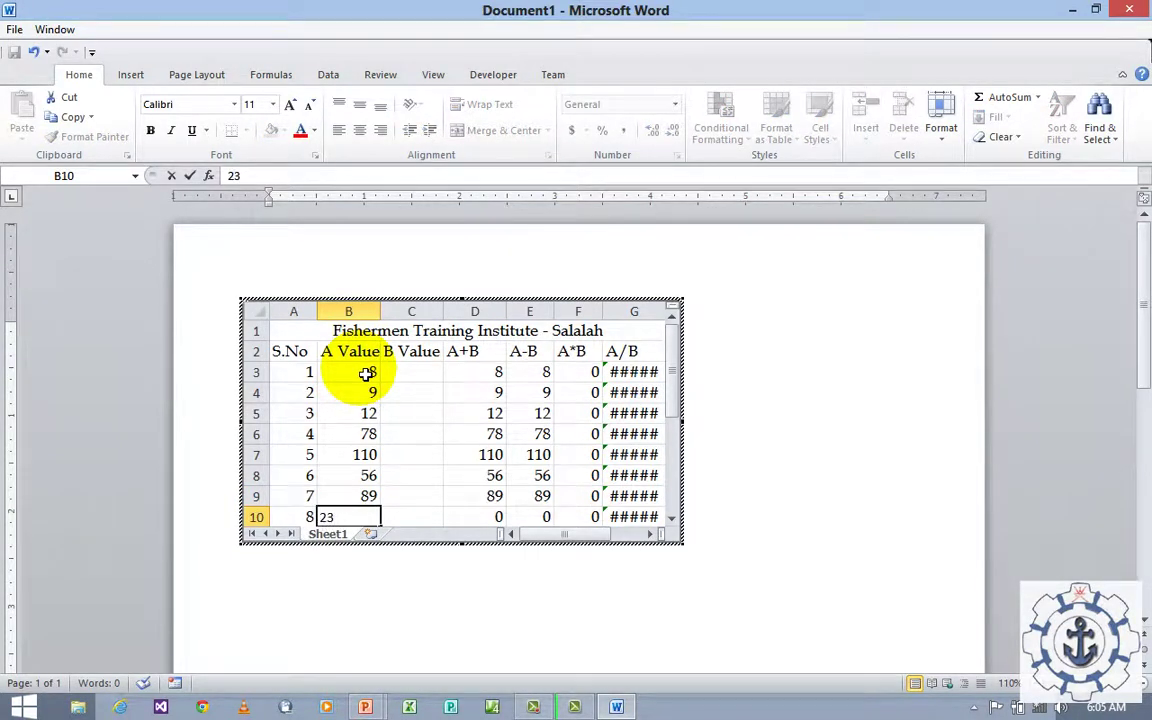
# Enter B values 89, 85, 4, 55, 2, 56, 45, 56 into C3:C10, then check E3's A-B formula
pyautogui.click(408, 379)
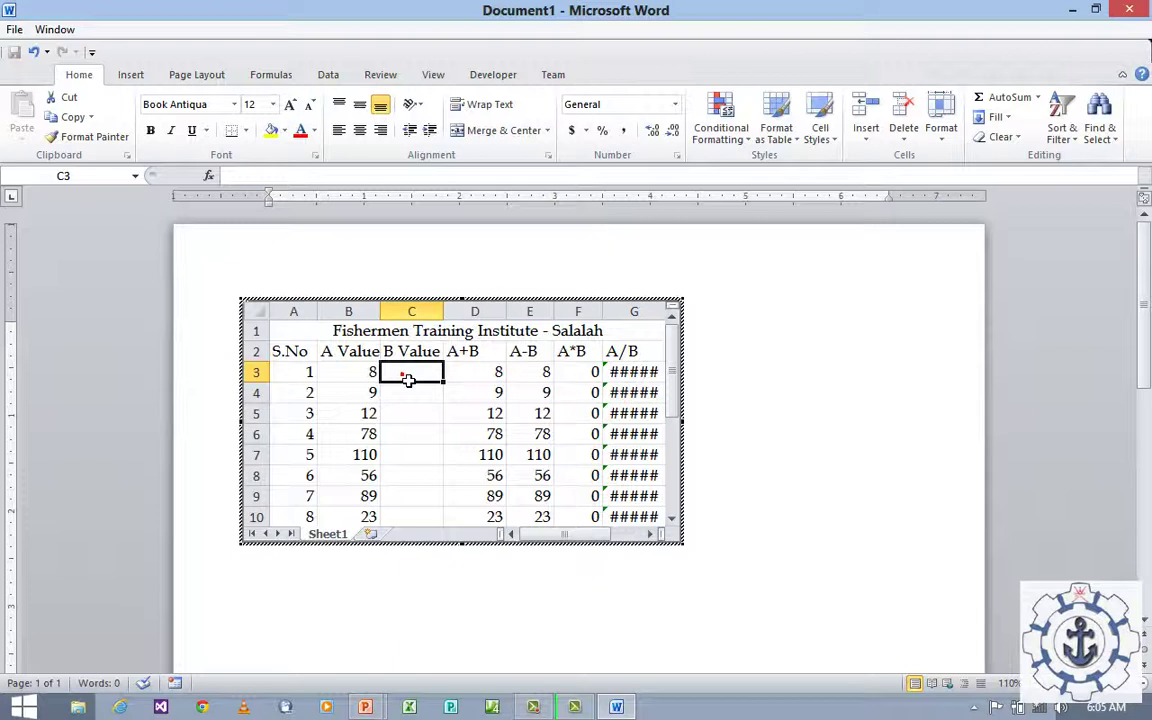
pyautogui.write('89')
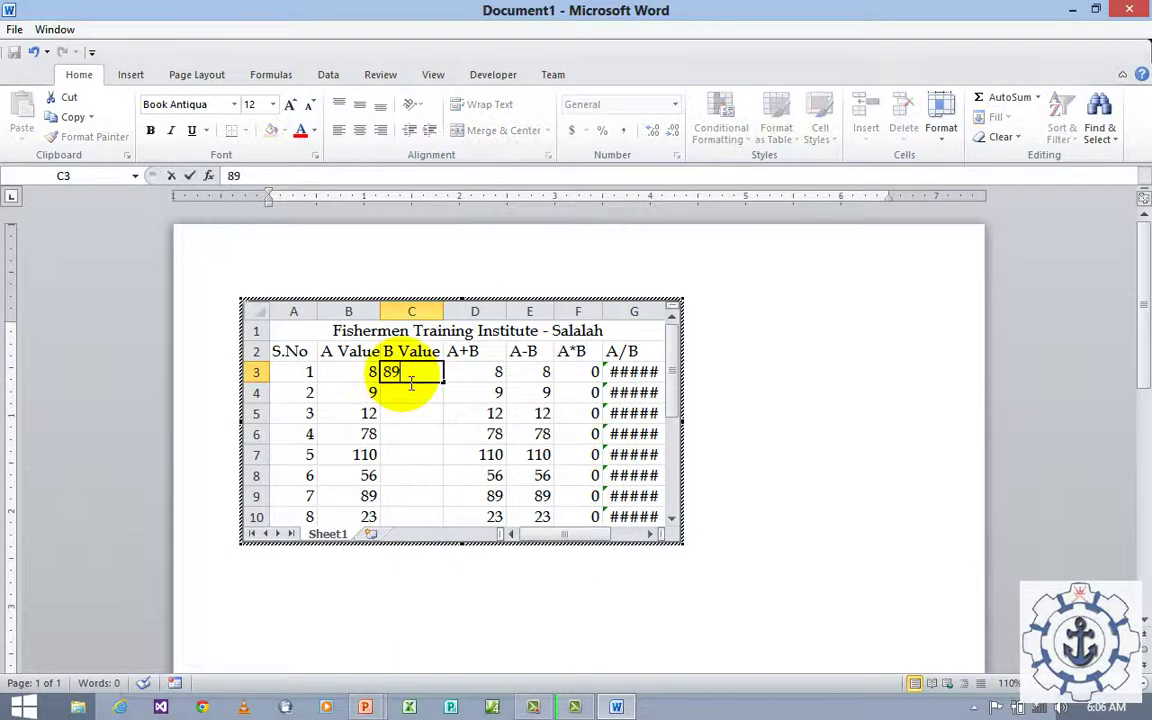
pyautogui.press('Return')
pyautogui.write('85')
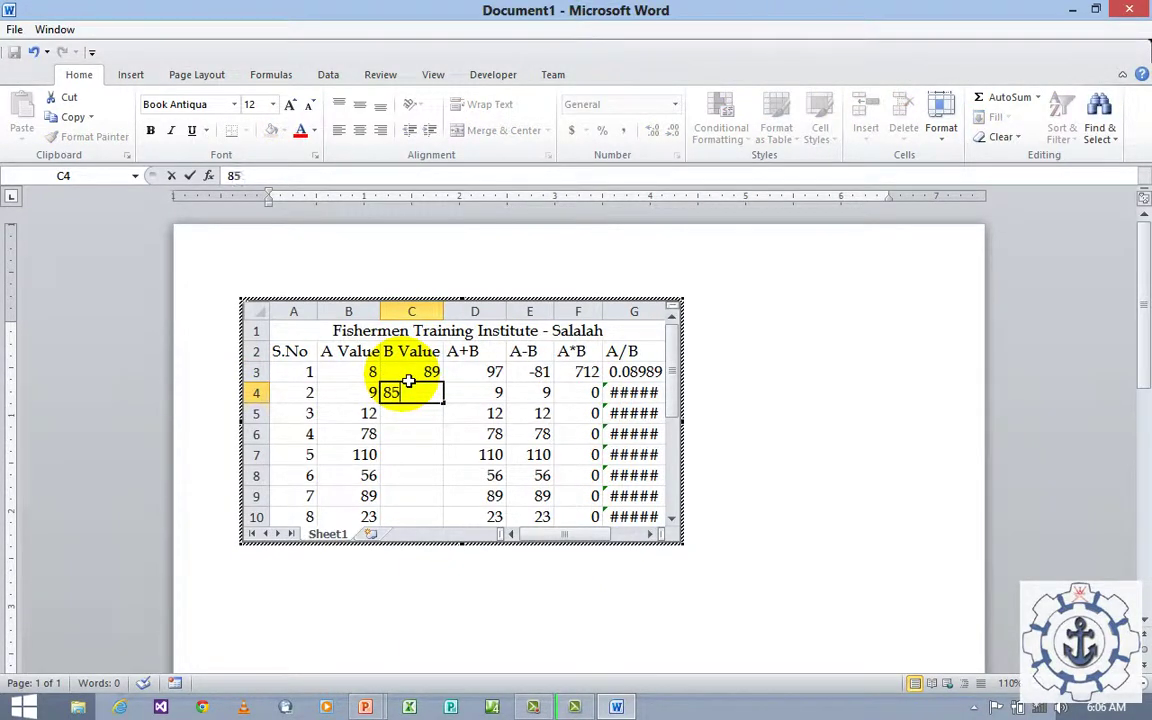
pyautogui.press('Return')
pyautogui.write('4')
pyautogui.press('Return')
pyautogui.write('5')
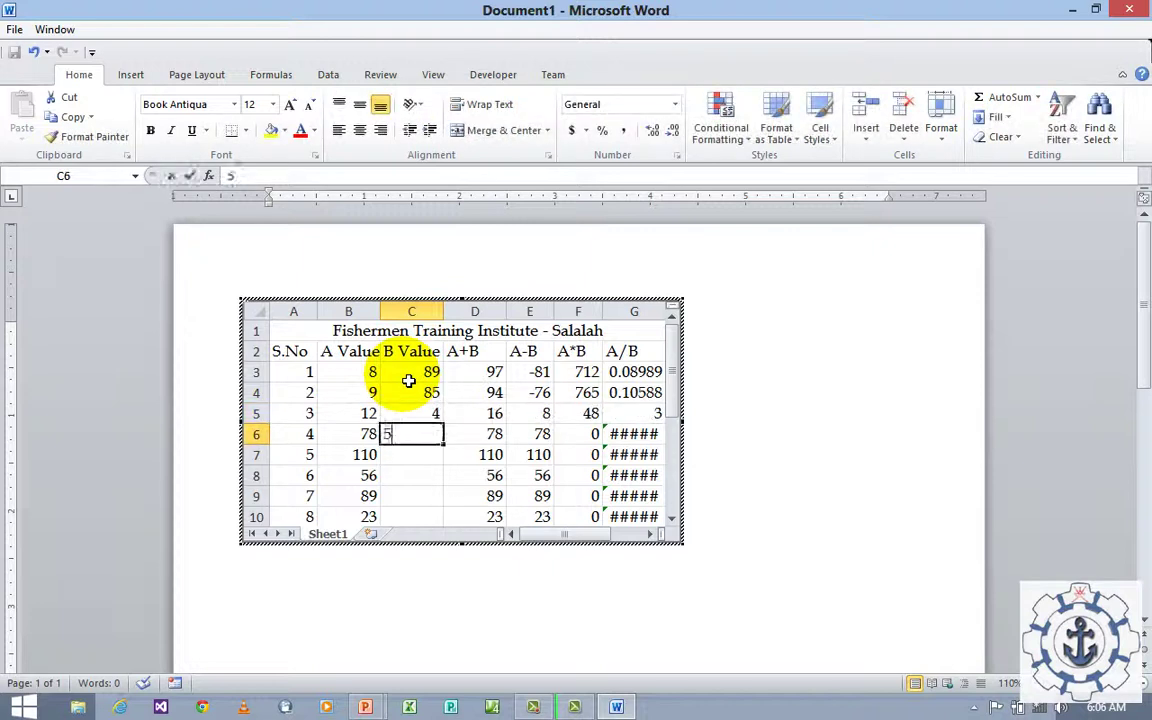
pyautogui.write('5')
pyautogui.press('Return')
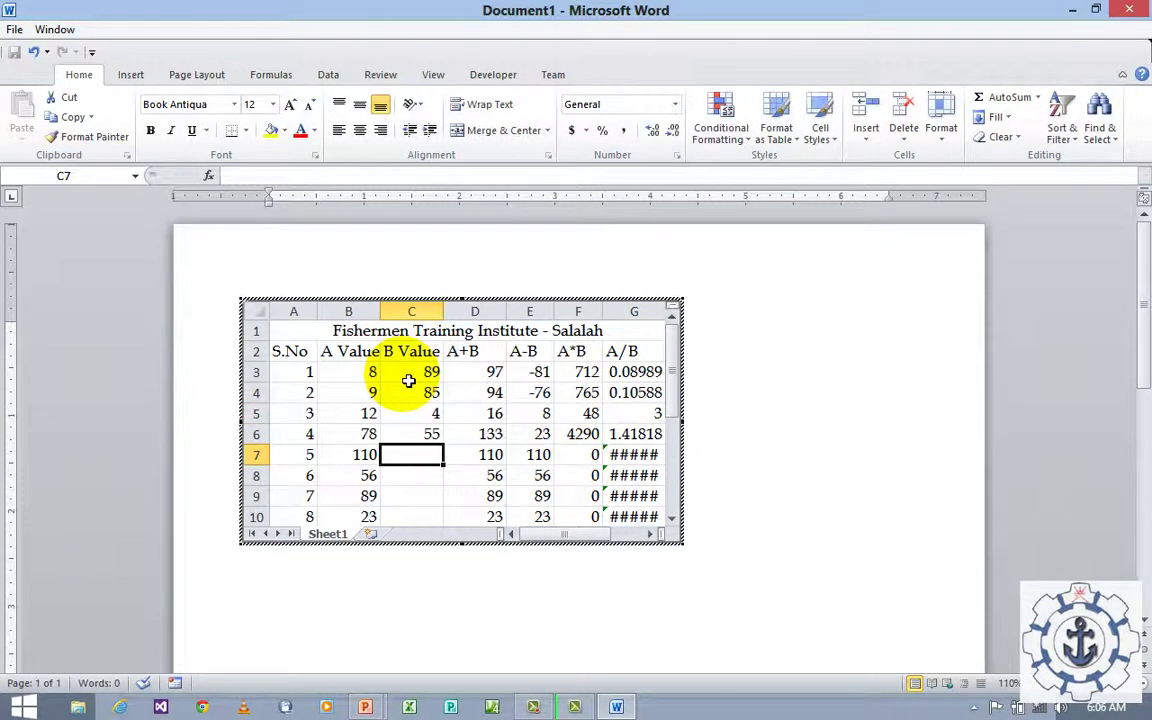
pyautogui.write('2')
pyautogui.press('Return')
pyautogui.write('56')
pyautogui.press('Return')
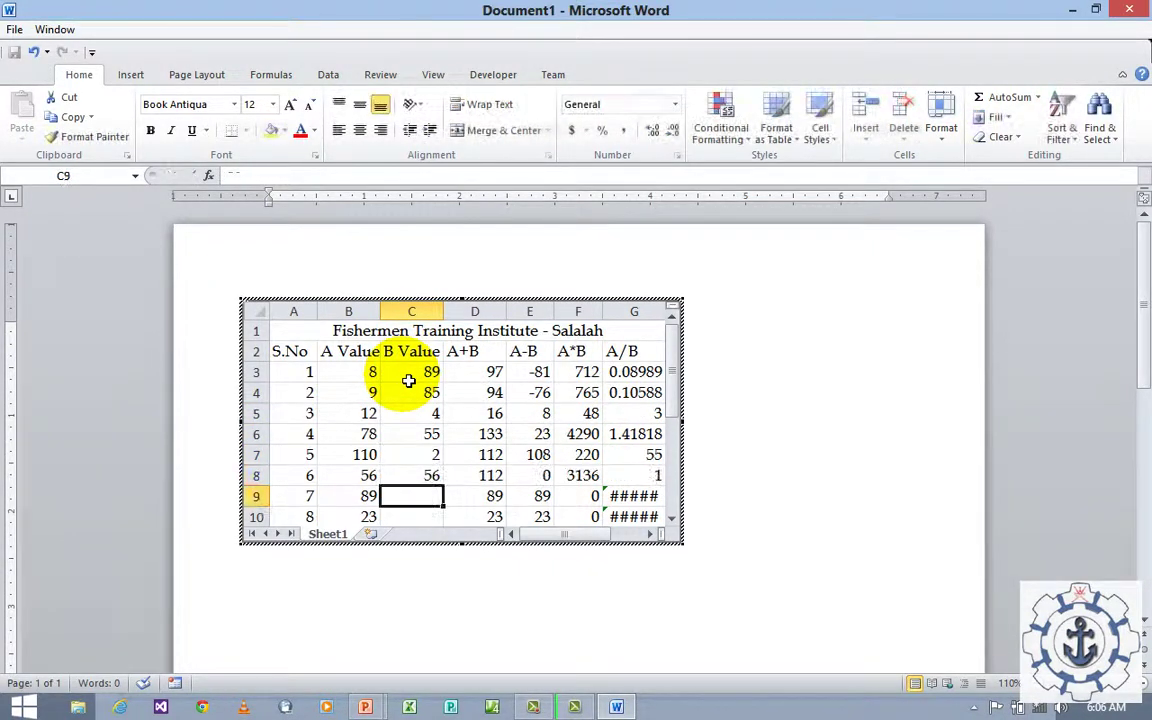
pyautogui.write('45')
pyautogui.press('Return')
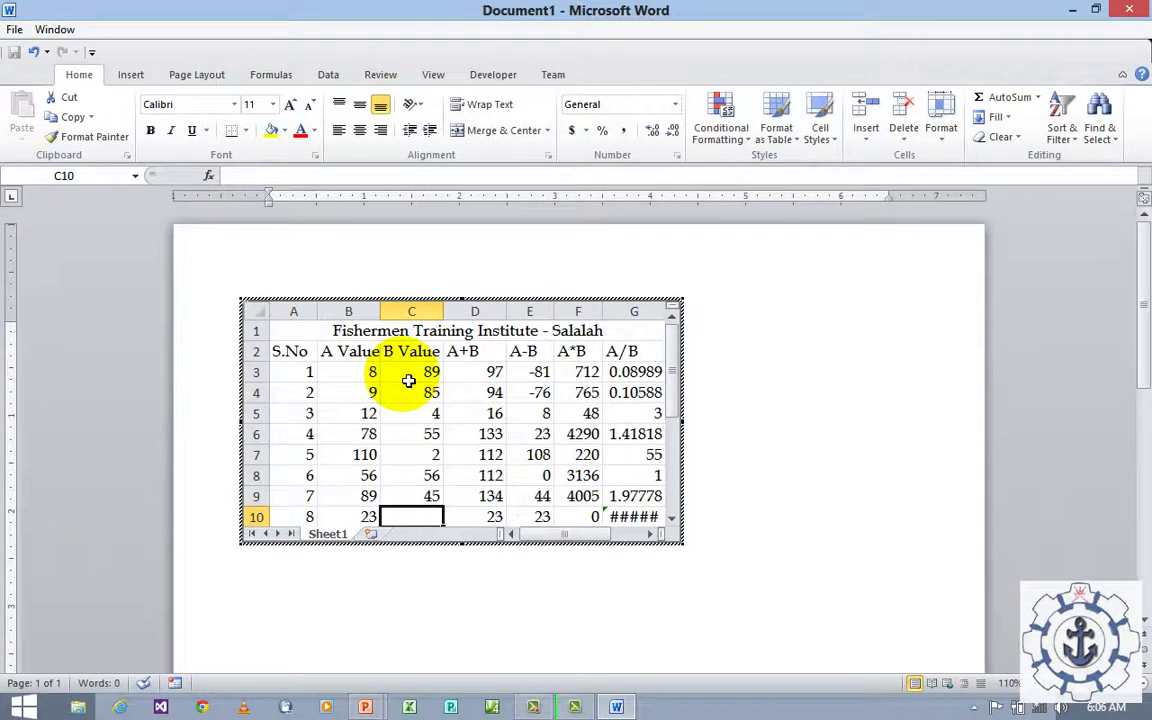
pyautogui.write('56')
pyautogui.press('Return')
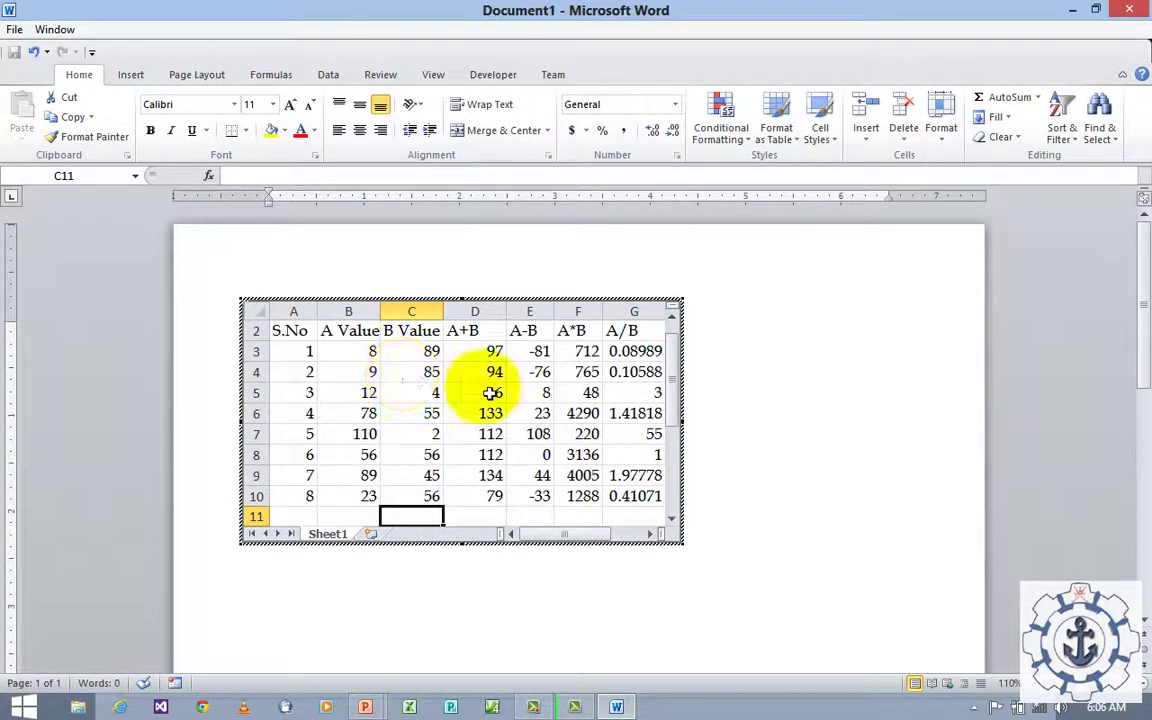
pyautogui.scroll(1, 540, 375)
pyautogui.click(540, 372)
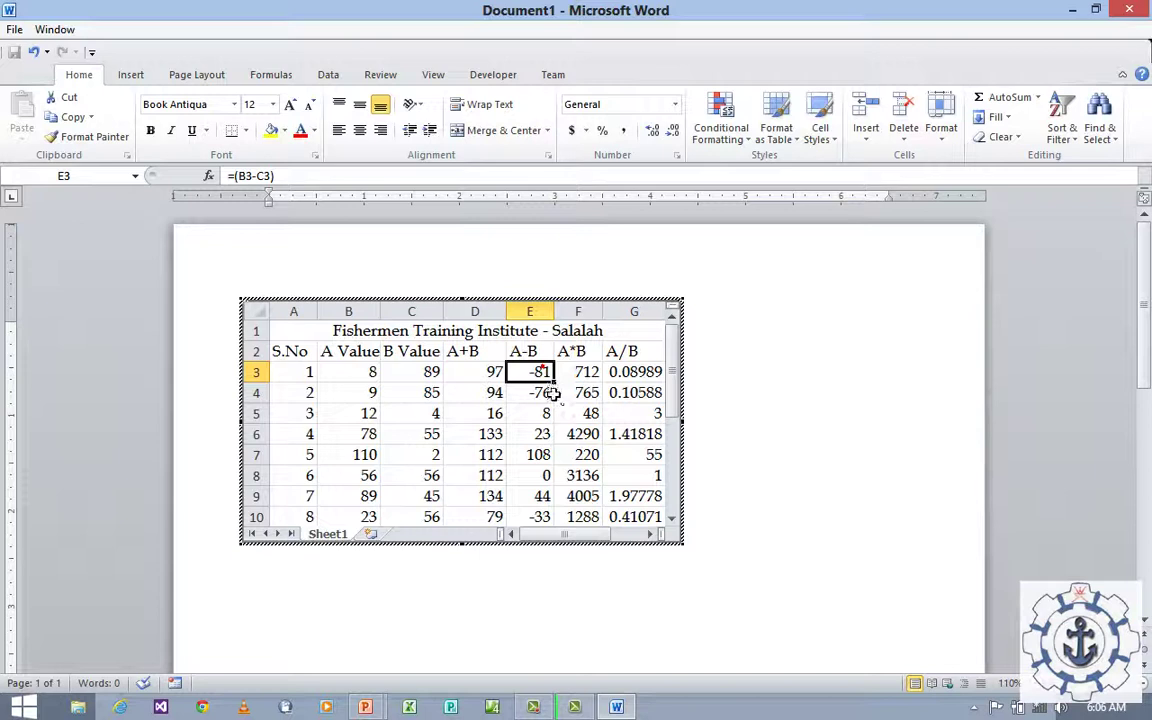
# Highlight values less than 10 in B3:G10 with Light Red Fill with Dark Red Text
pyautogui.moveTo(365, 372); pyautogui.dragTo(537, 490)
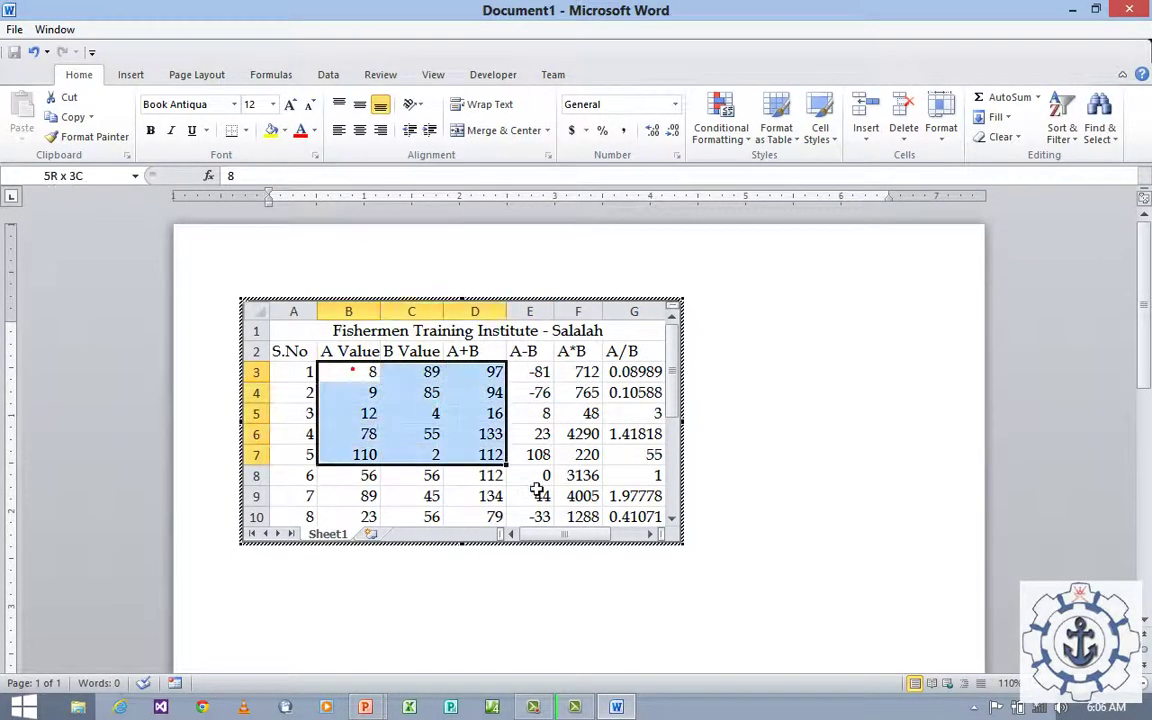
pyautogui.moveTo(352, 372); pyautogui.dragTo(627, 516)
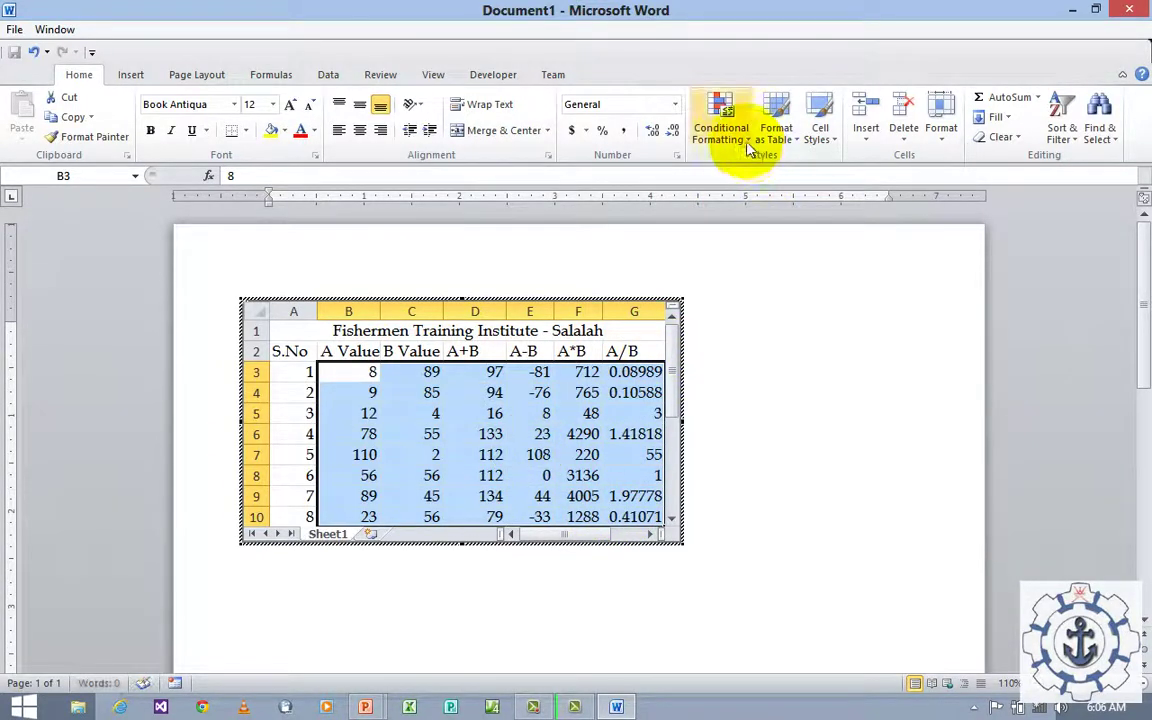
pyautogui.click(721, 120)
pyautogui.click(750, 172)
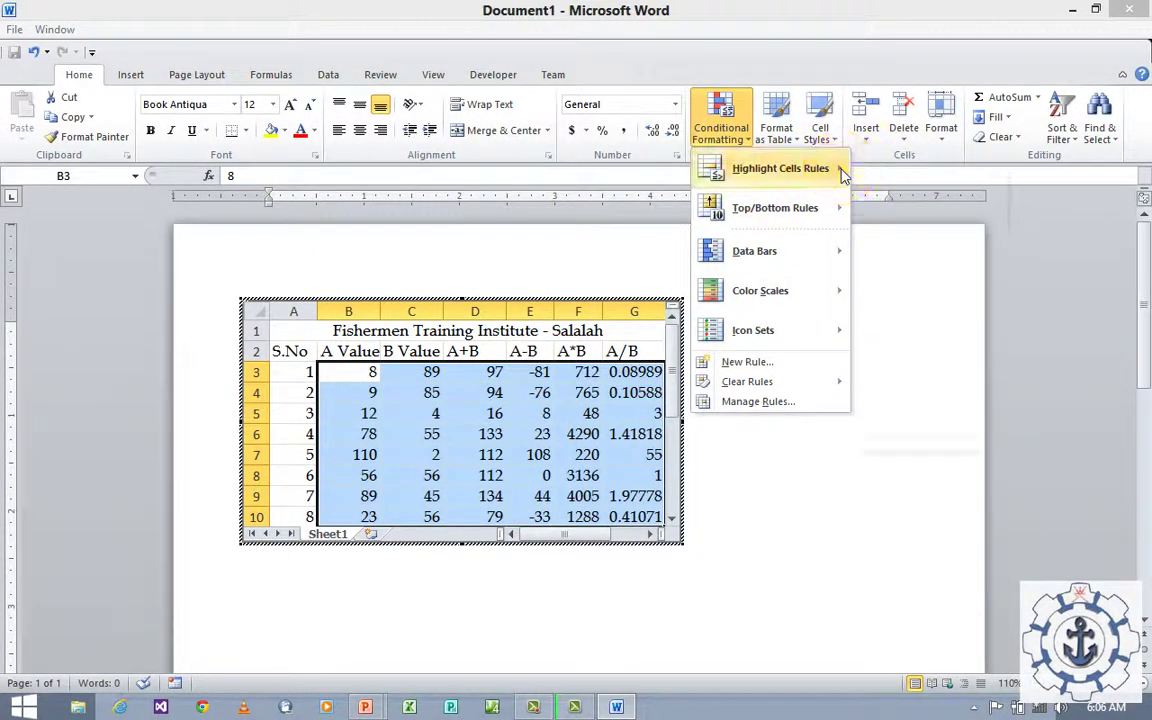
pyautogui.click(899, 212)
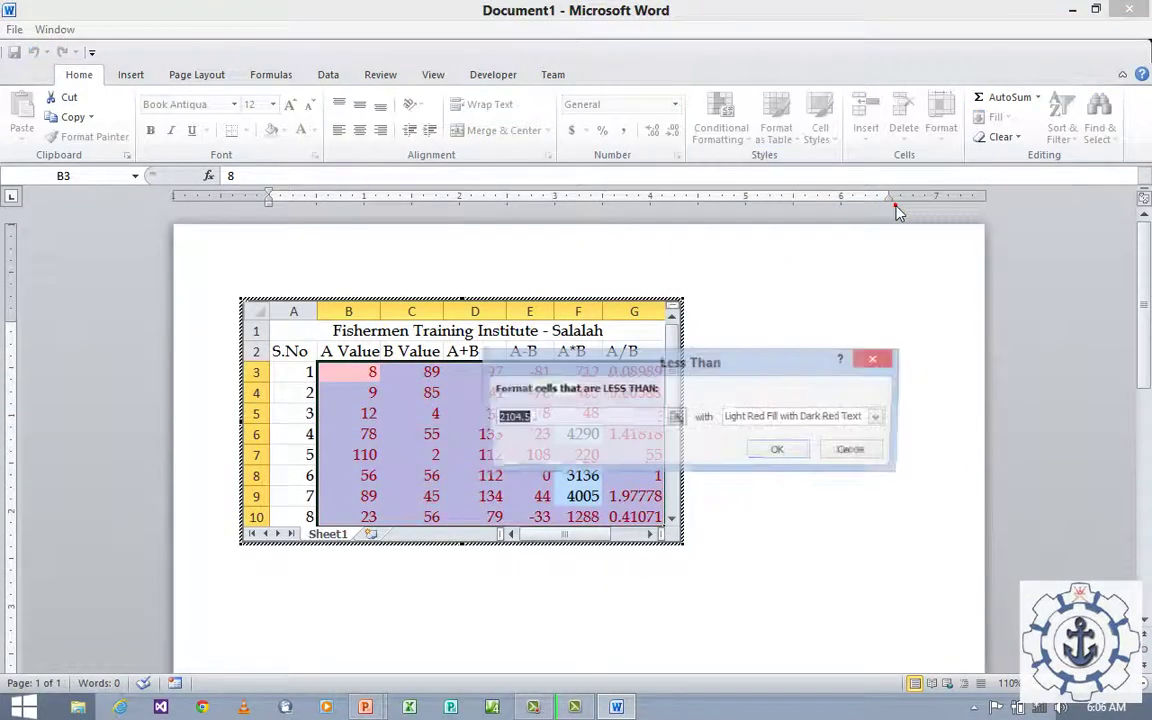
pyautogui.press('BackSpace')
pyautogui.write('1')
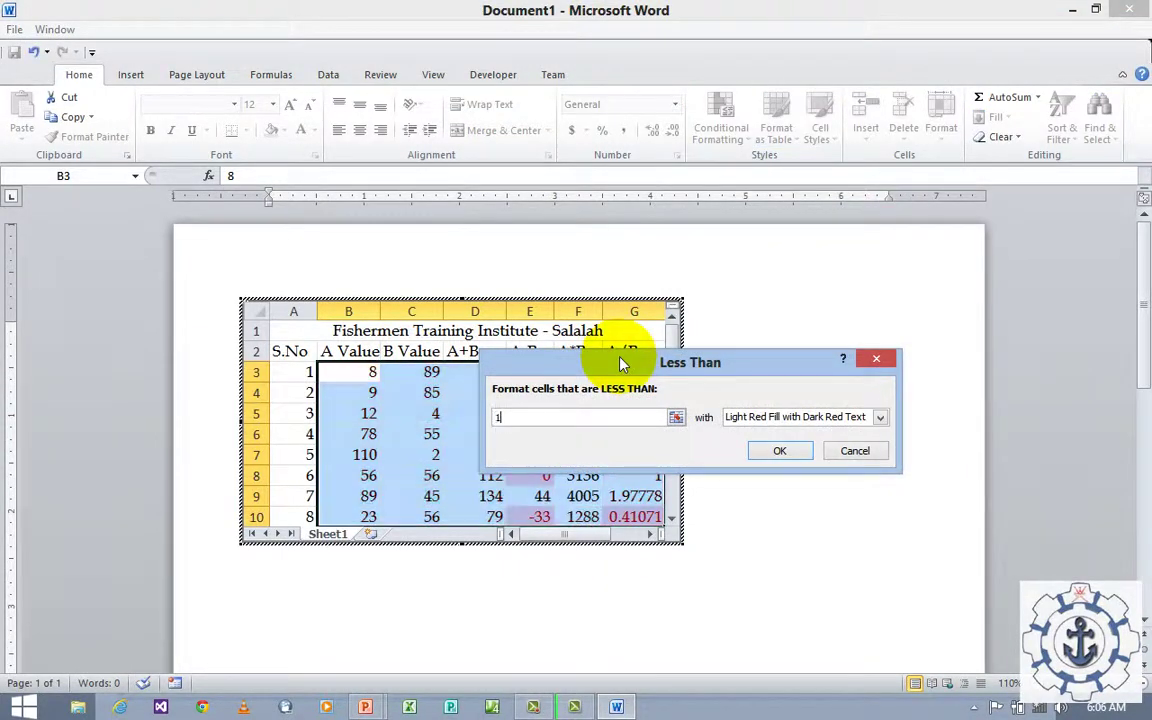
pyautogui.write('0')
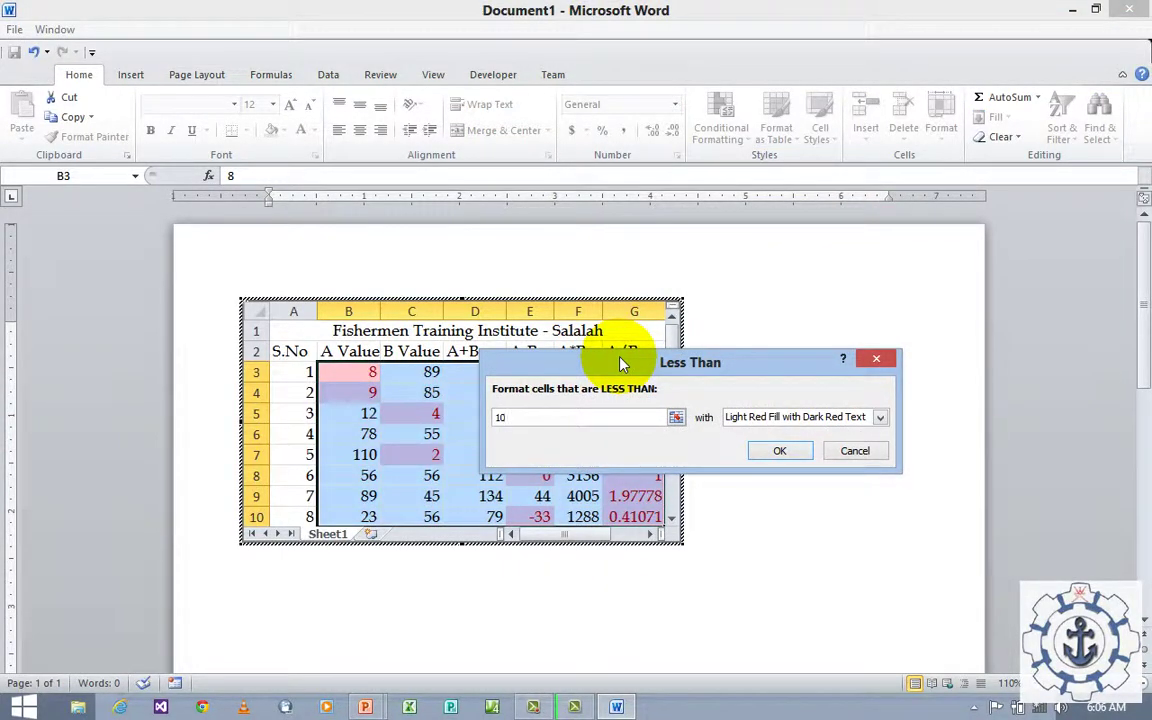
pyautogui.press('Return')
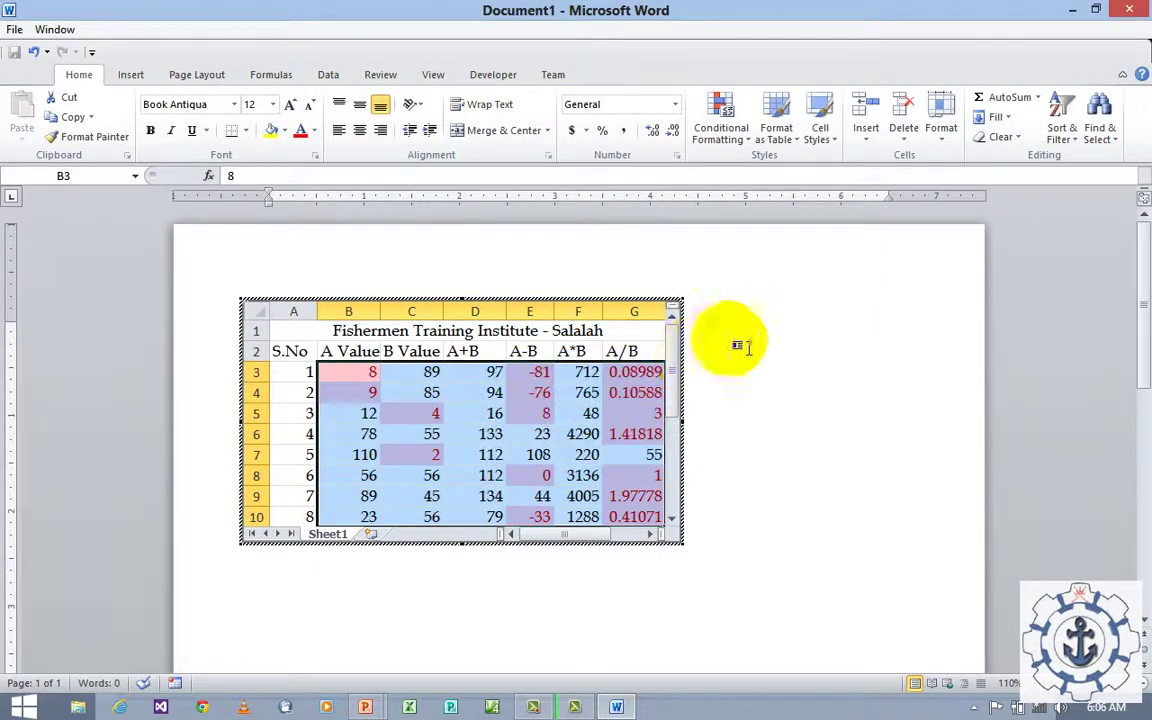
# Exit the embedded sheet back to the Word document and bring up the Table menu
pyautogui.click(738, 343)
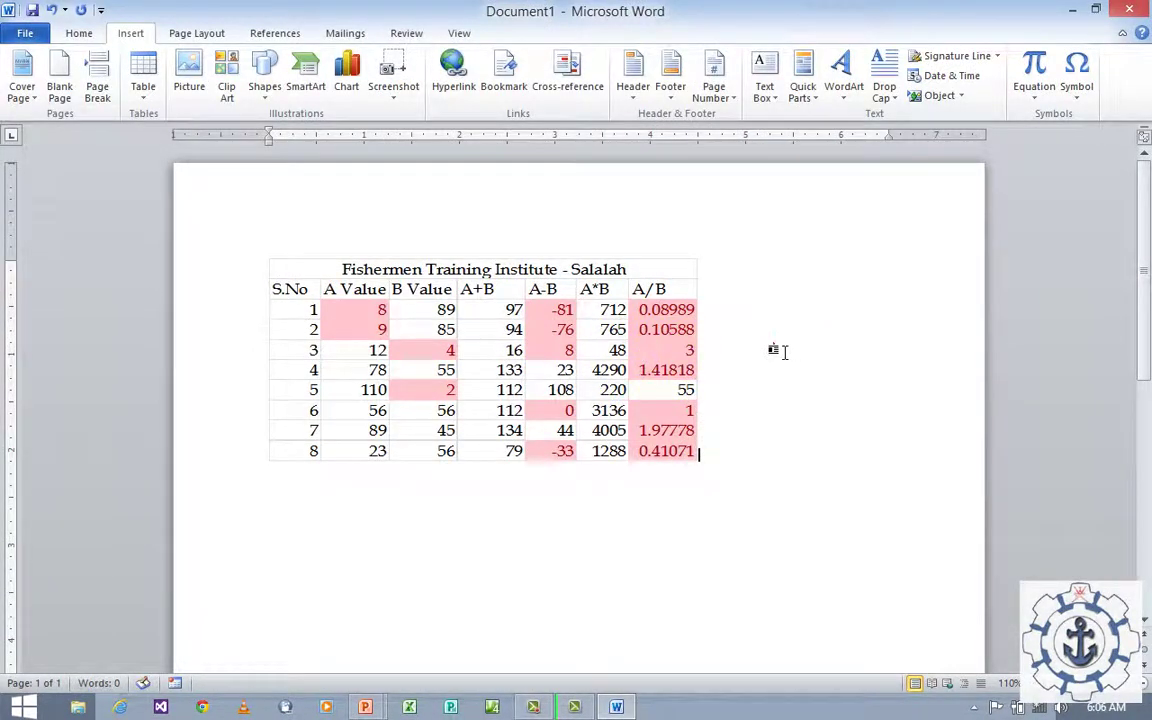
pyautogui.moveTo(370, 309); pyautogui.dragTo(331, 280)
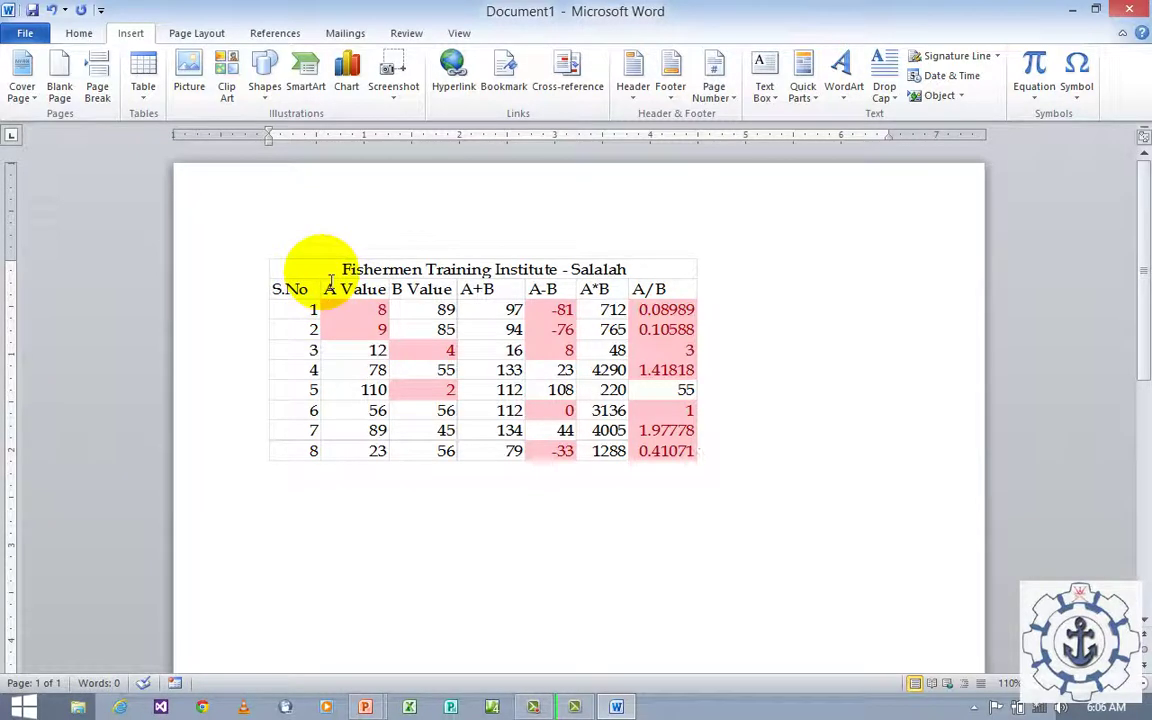
pyautogui.moveTo(331, 280); pyautogui.dragTo(339, 355)
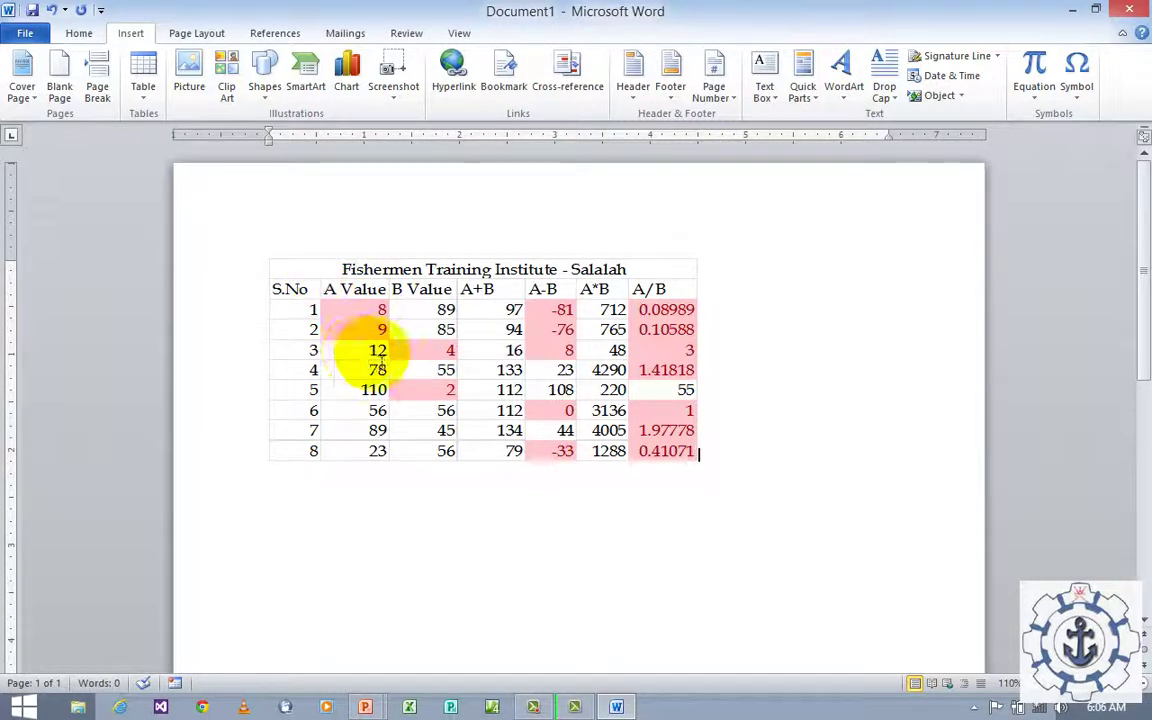
pyautogui.click(378, 314)
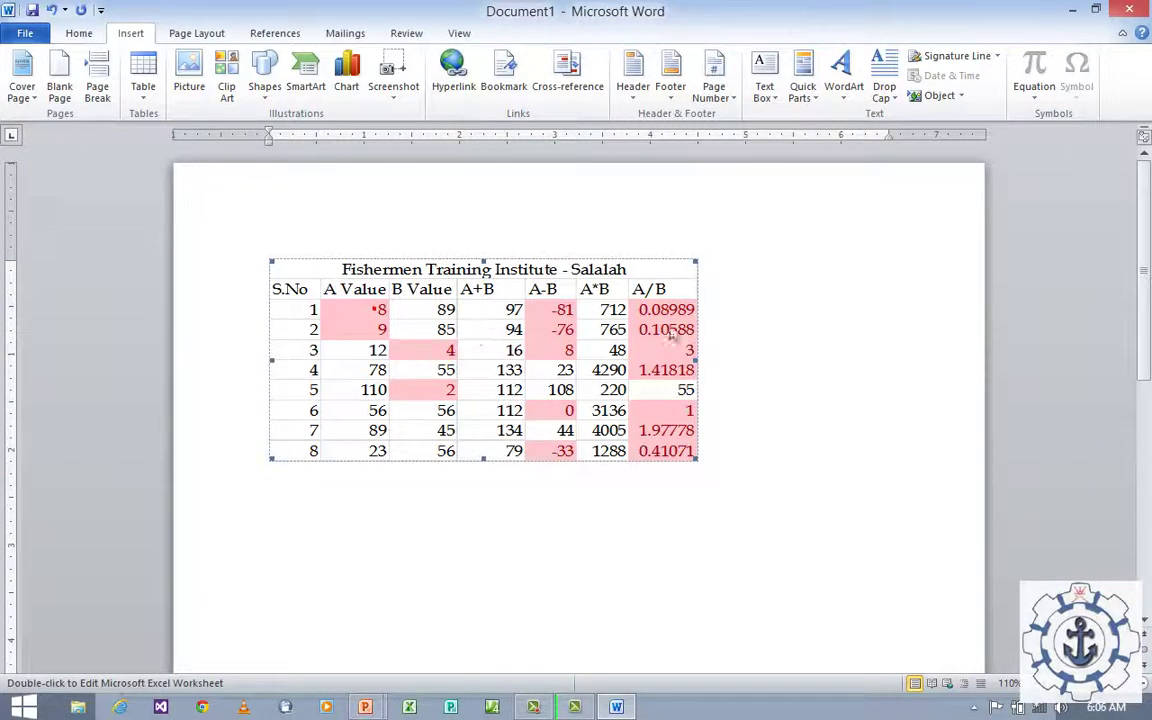
pyautogui.click(726, 305)
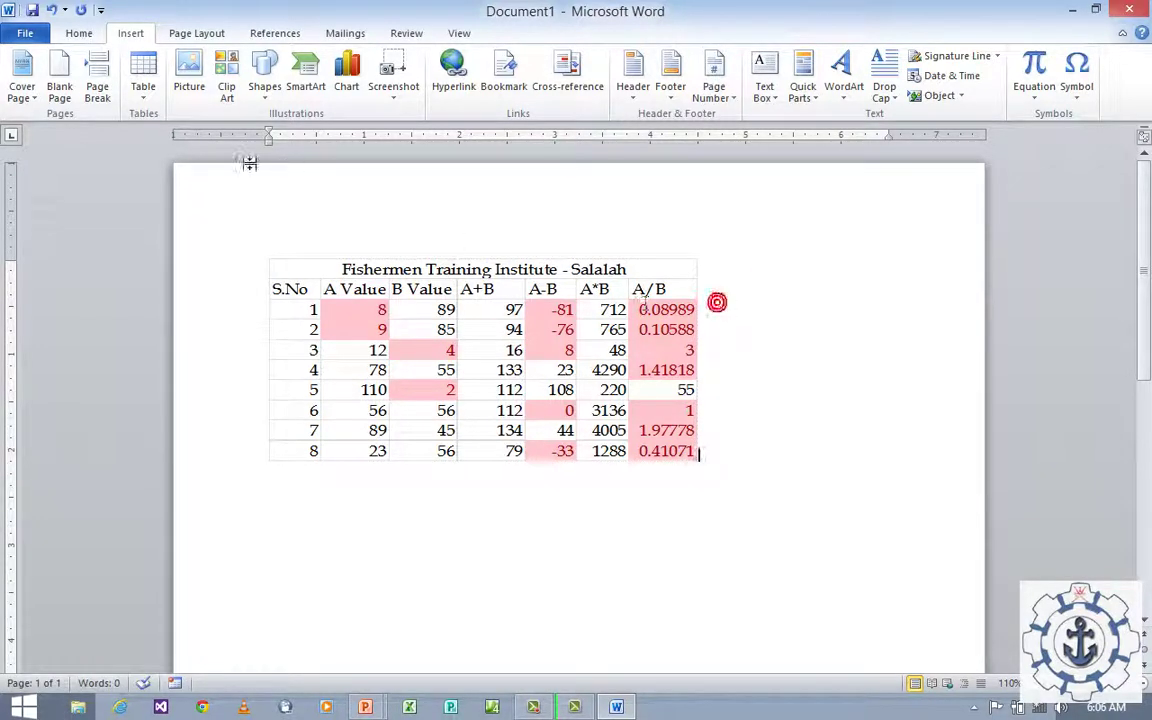
pyautogui.click(144, 78)
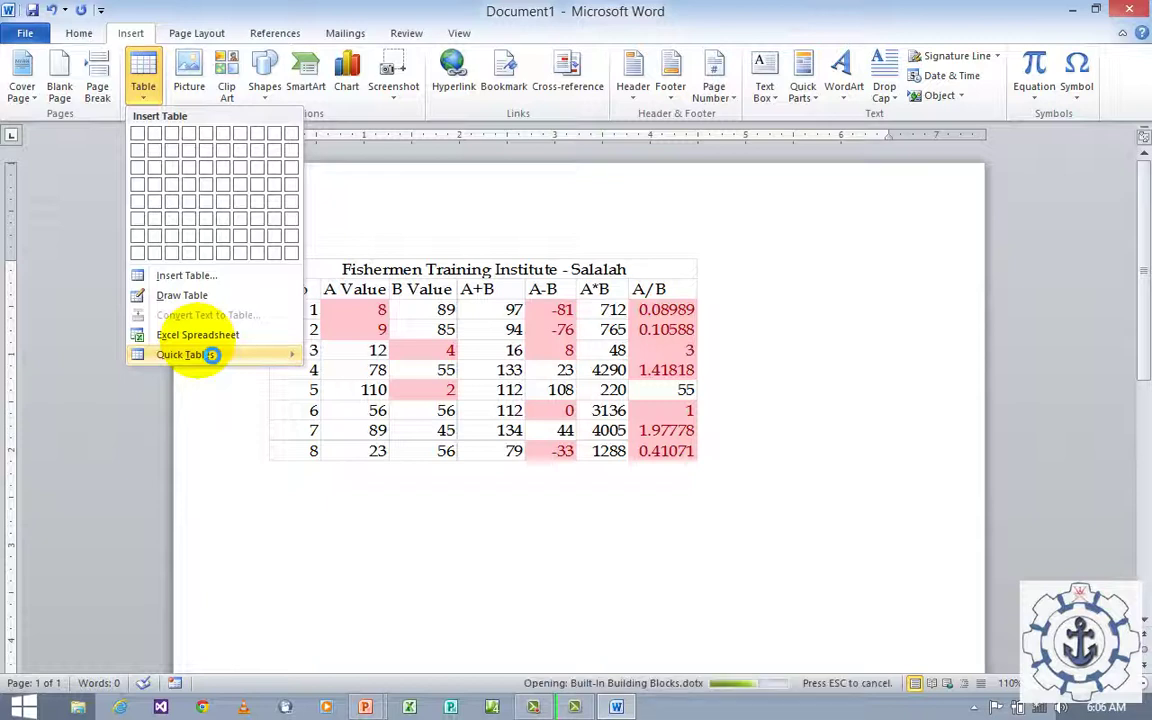
# Preview the Quick Tables gallery, then dismiss the Table menu without inserting anything
pyautogui.click(211, 355)
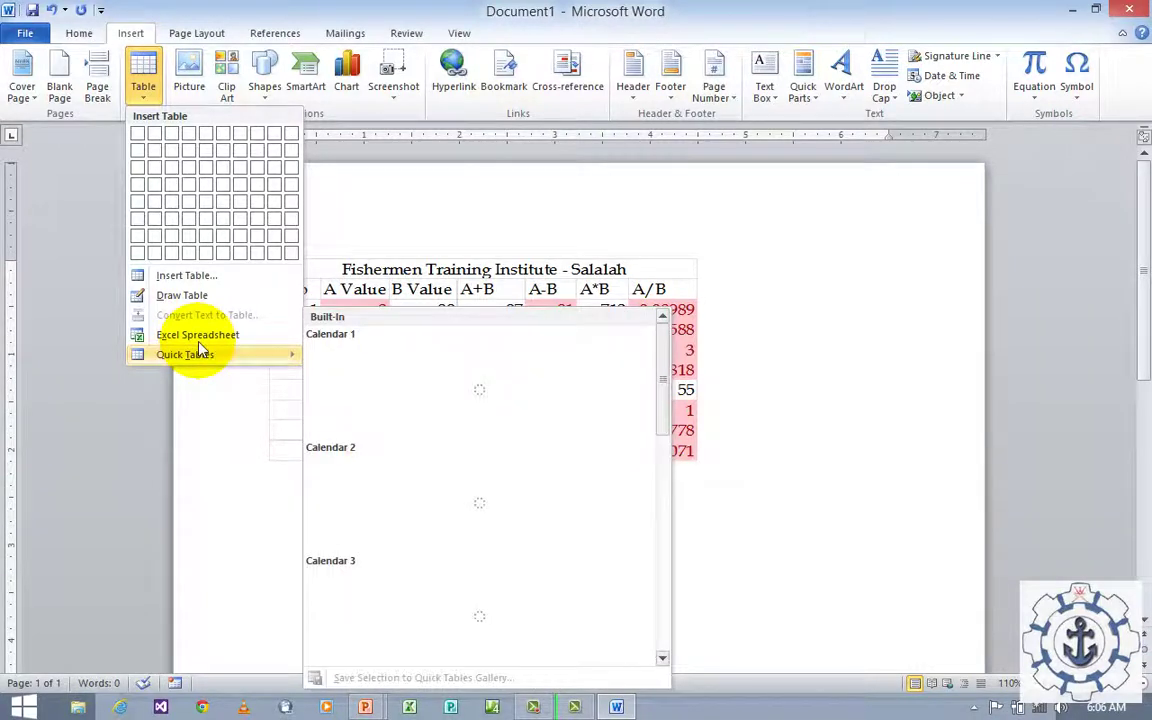
pyautogui.click(830, 309)
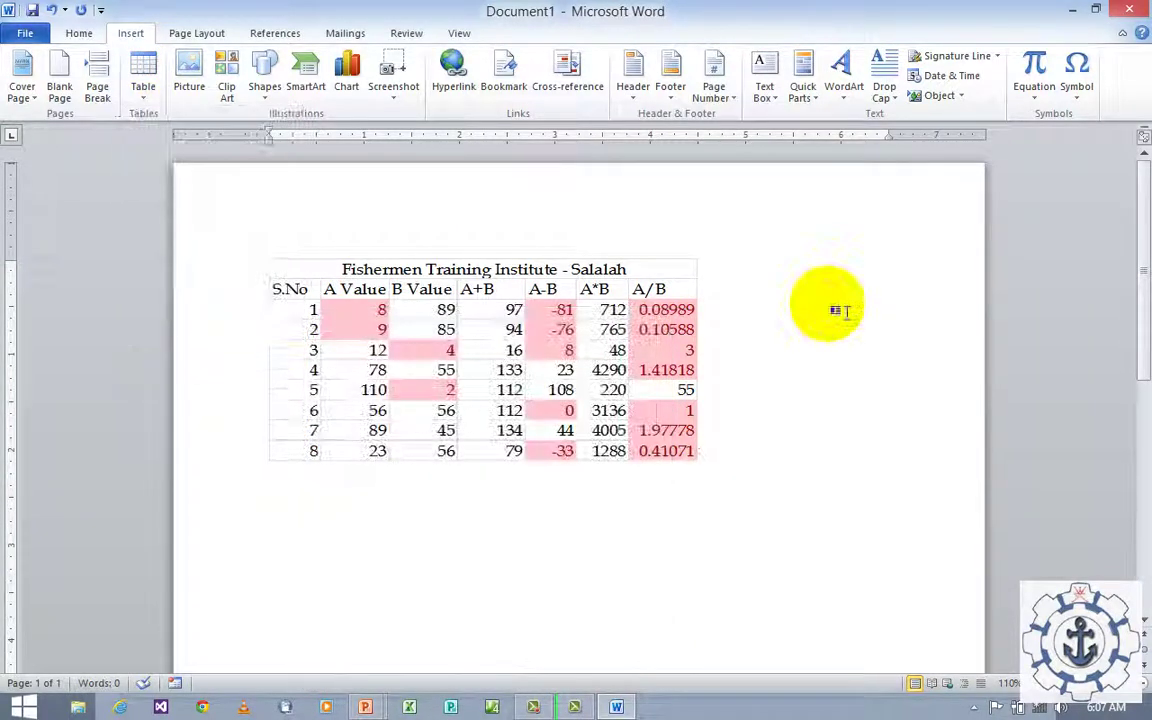